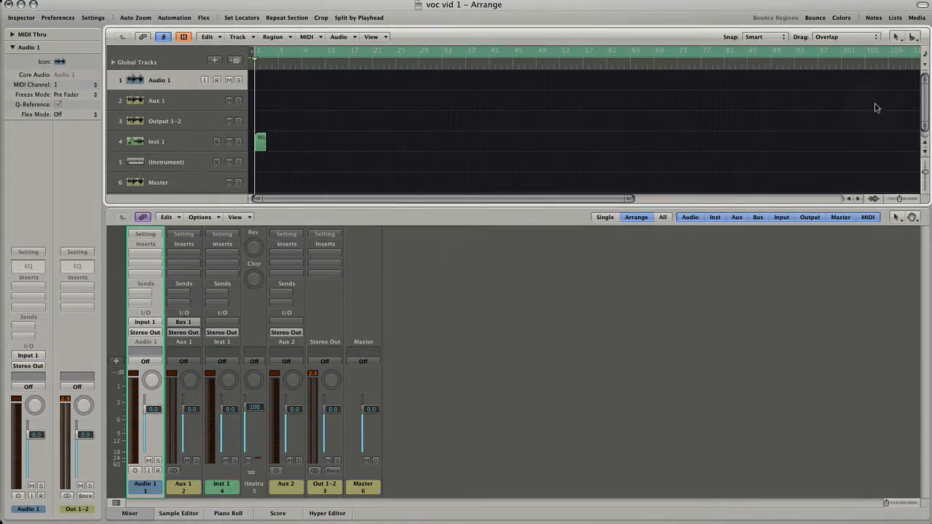
Show the channel strip settings Library in the media area for the Audio 1 track
left_click(916, 18)
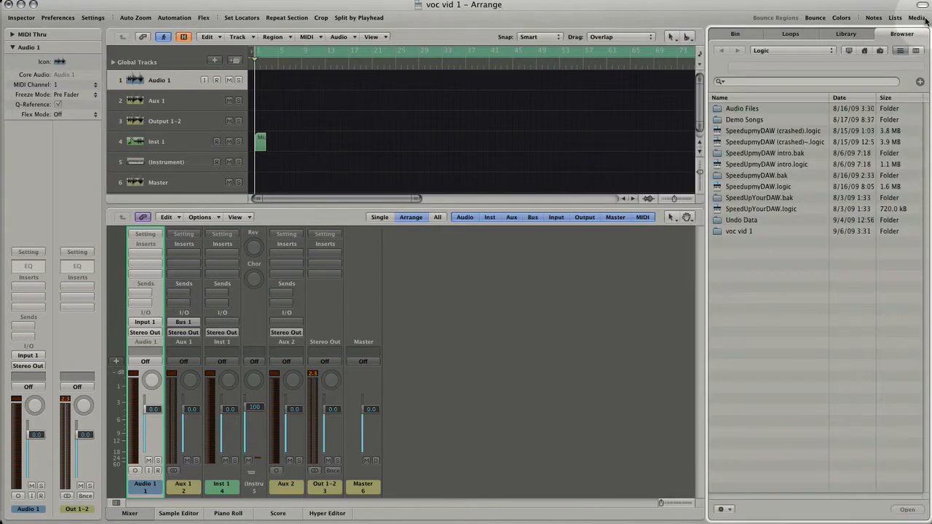
left_click(856, 35)
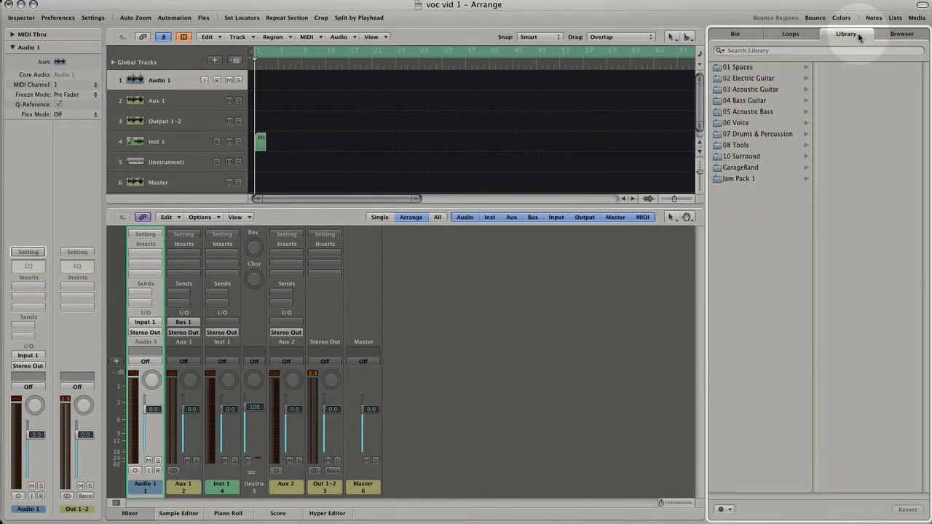
left_click(175, 83)
left_click(168, 81)
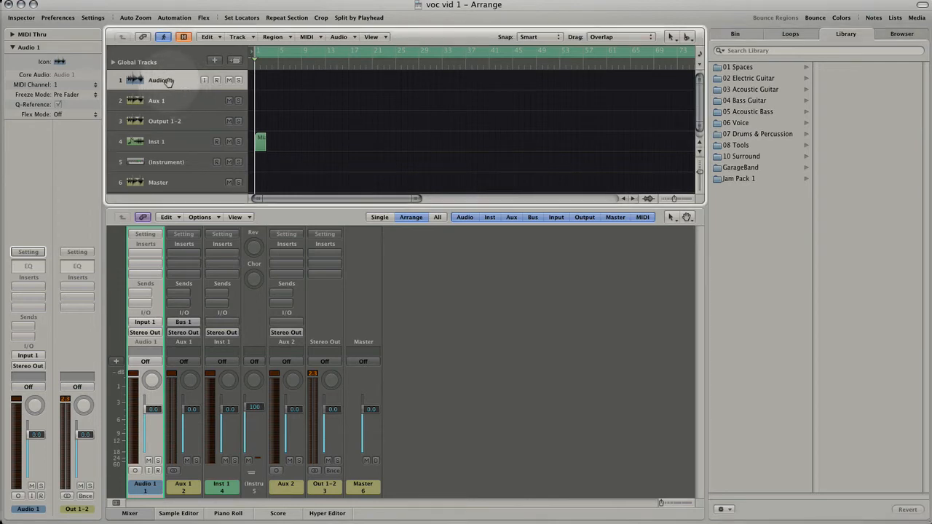
Compare the Library contents offered for the Inst 1, Aux 1, Master, Output 1-2 and Instrument tracks
left_click(156, 141)
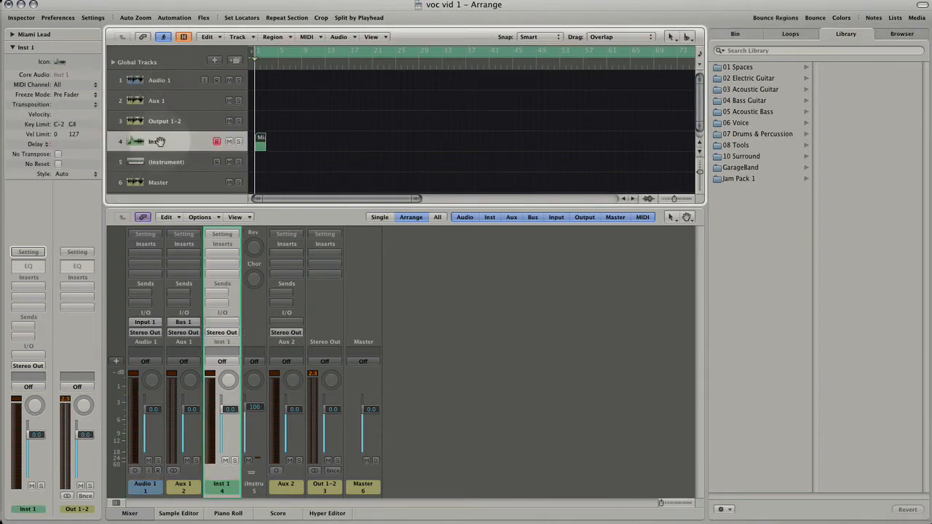
left_click(167, 104)
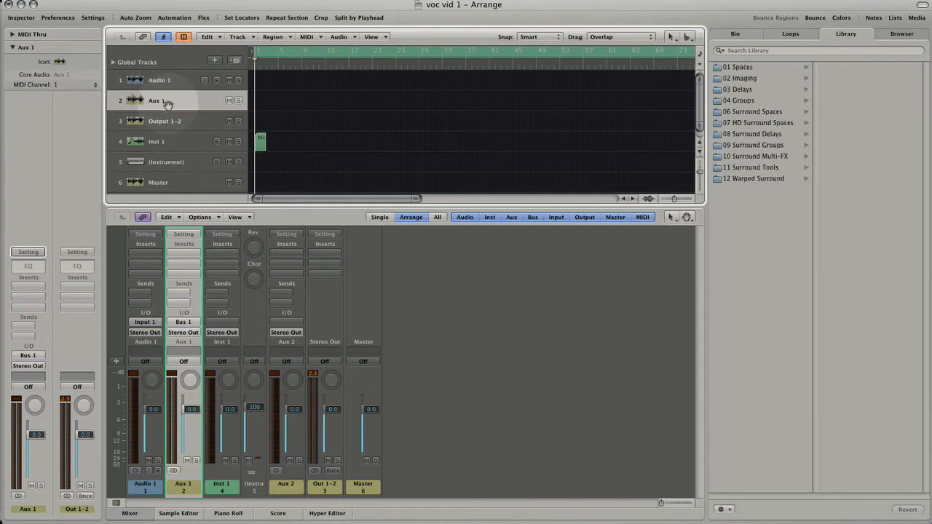
left_click(159, 181)
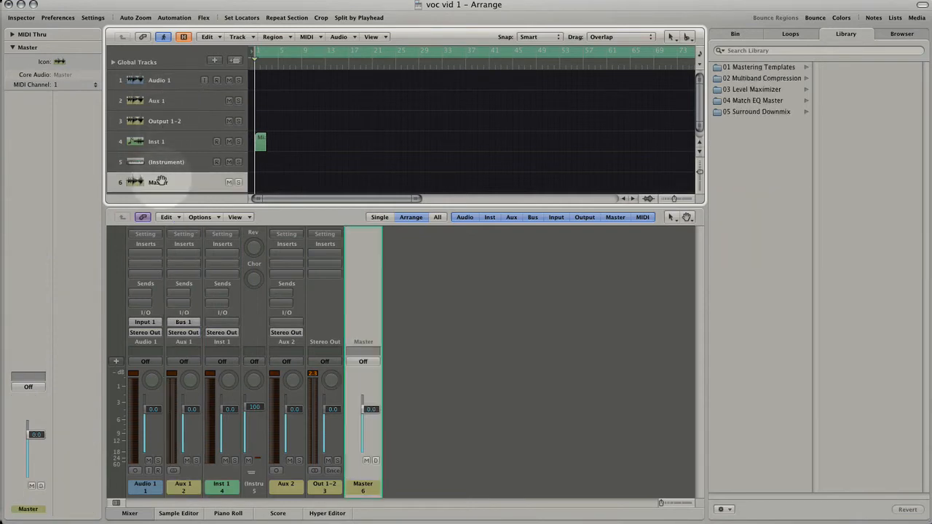
left_click(168, 122)
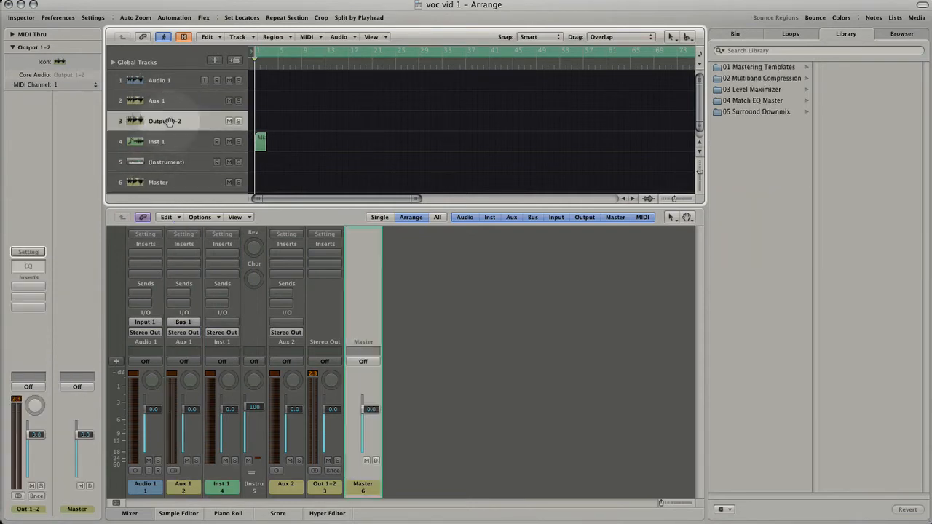
left_click(164, 161)
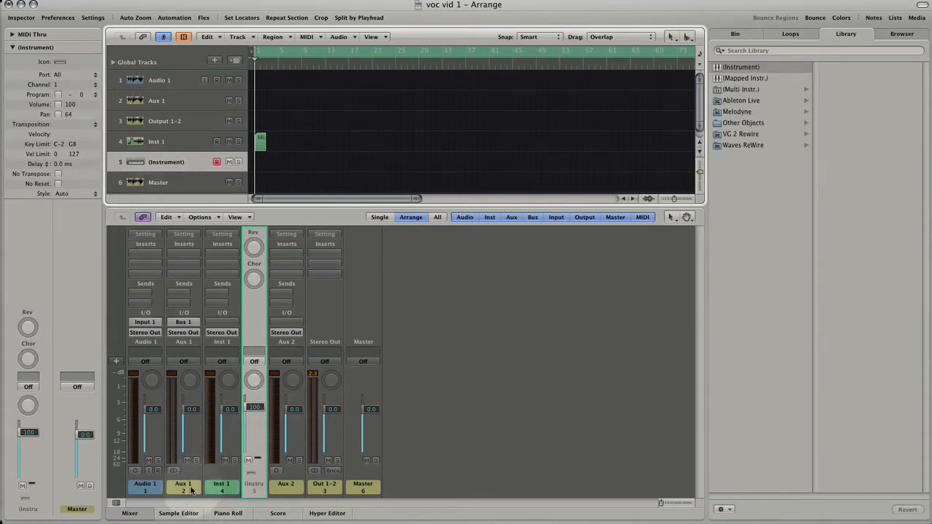
Compare the Library contents for the Audio 1, Aux 1, Inst 1 and Aux 2 channel strips in the mixer
left_click(161, 489)
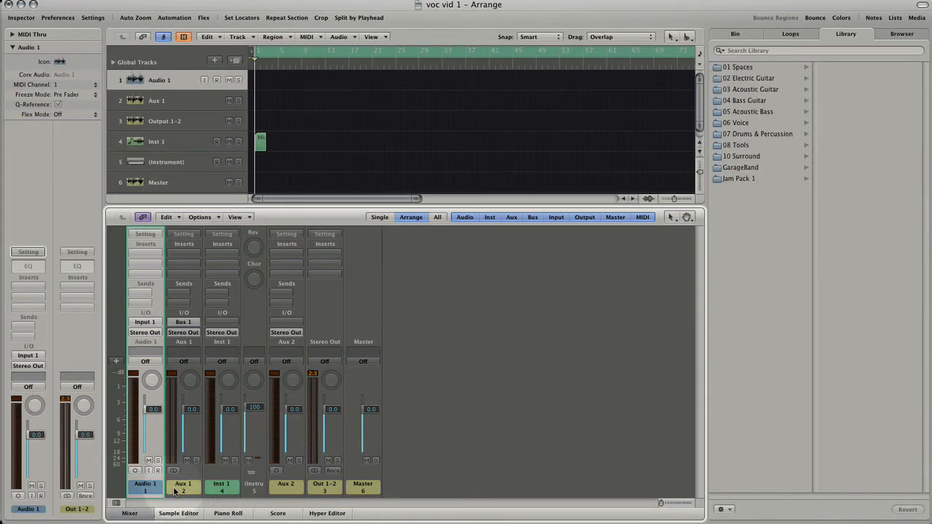
left_click(175, 489)
left_click(216, 490)
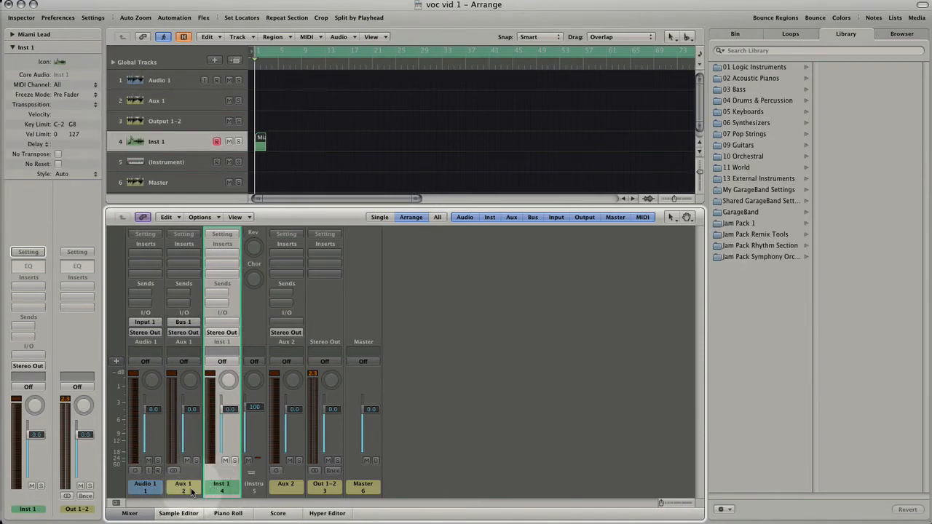
left_click(190, 491)
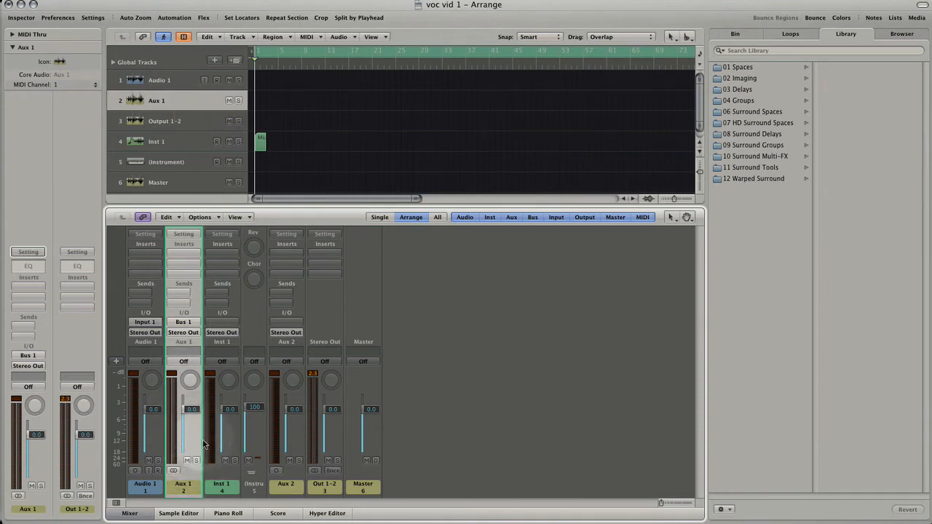
left_click(296, 492)
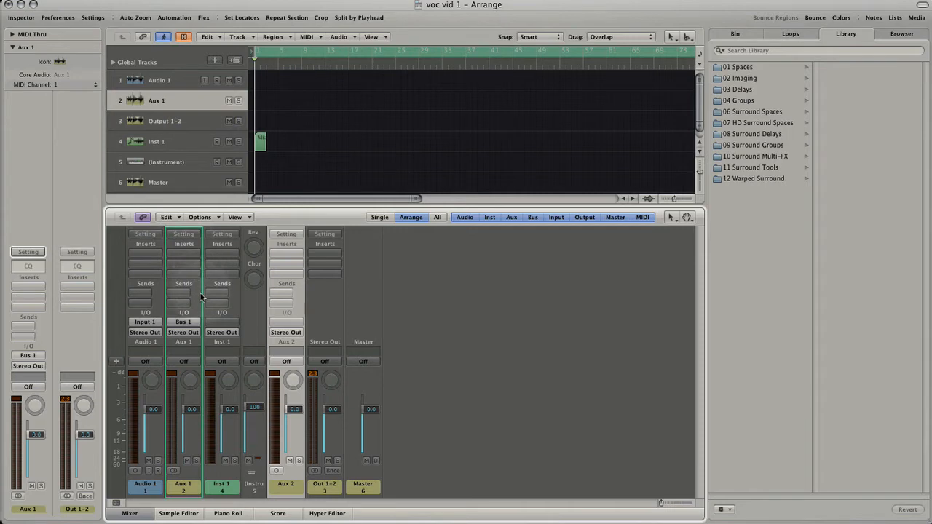
Load the Designer 1\4 Pan Alternate setting from 03 Delays on Aux 1 and revert the channel strip
left_click(747, 89)
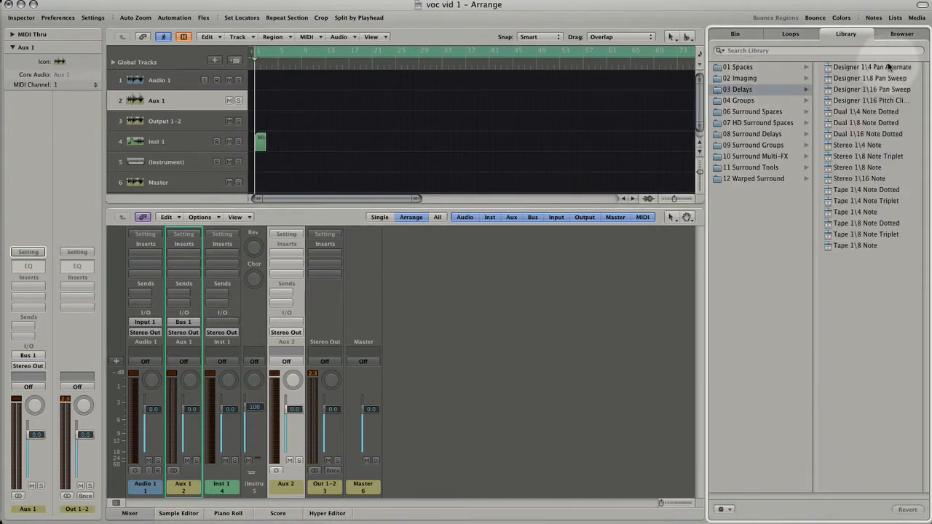
left_click(886, 68)
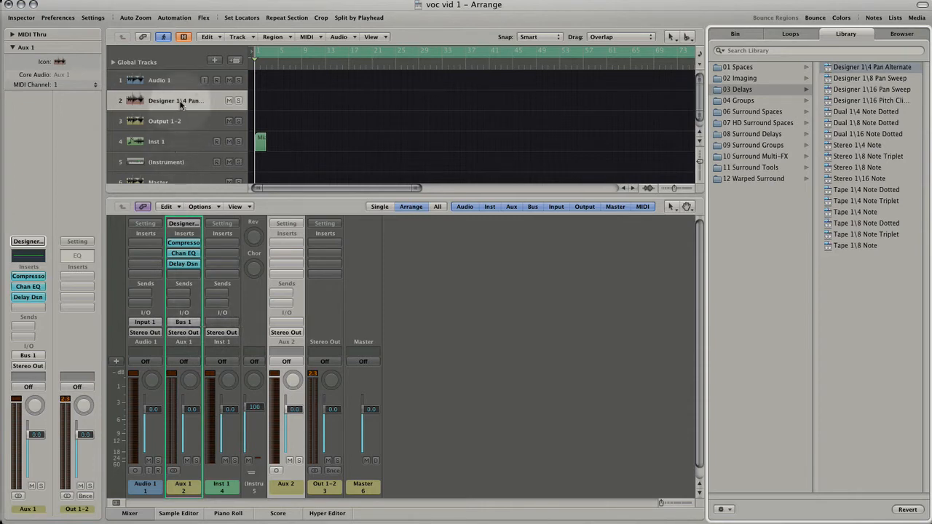
left_click(910, 509)
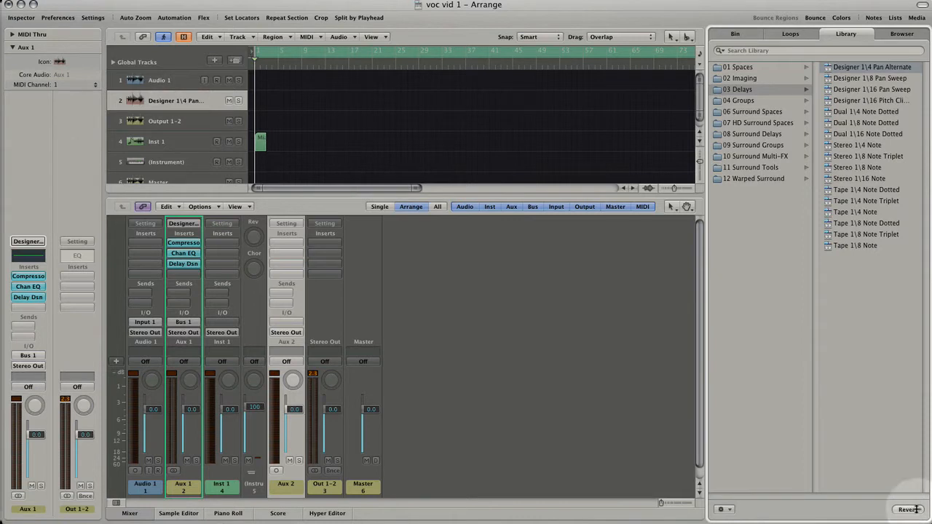
Examine the channel strip setting options of Aux 2 and the Aux choices for reassigning the Aux 1 track
left_click(287, 235)
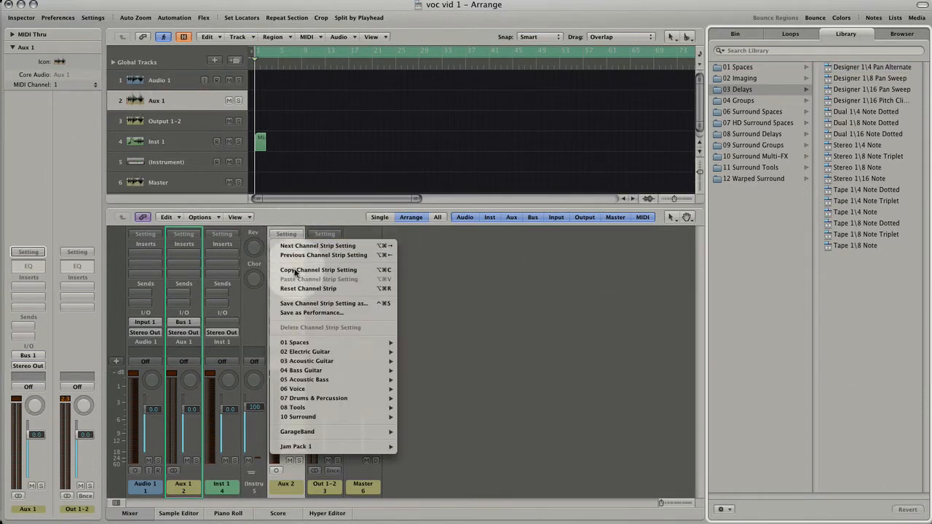
left_click(298, 147)
right_click(190, 100)
mouse_move(222, 103)
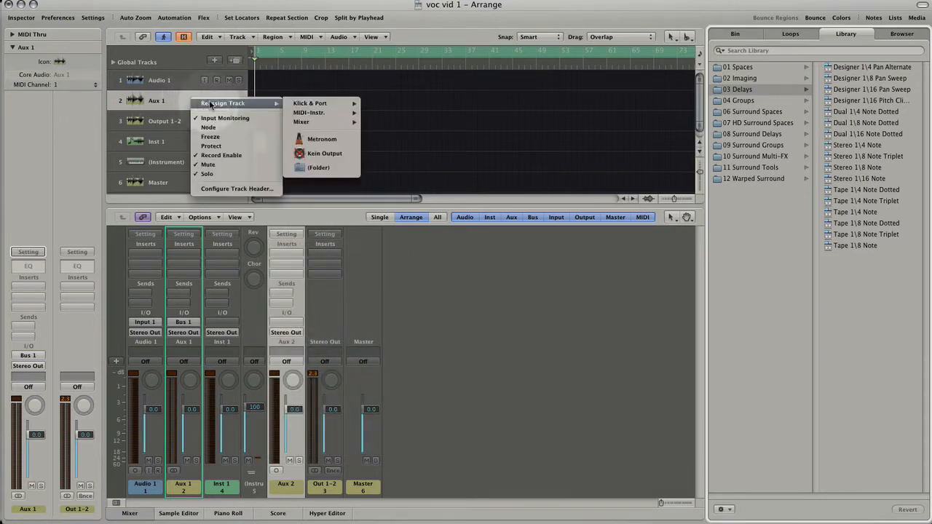
mouse_move(333, 122)
mouse_move(408, 131)
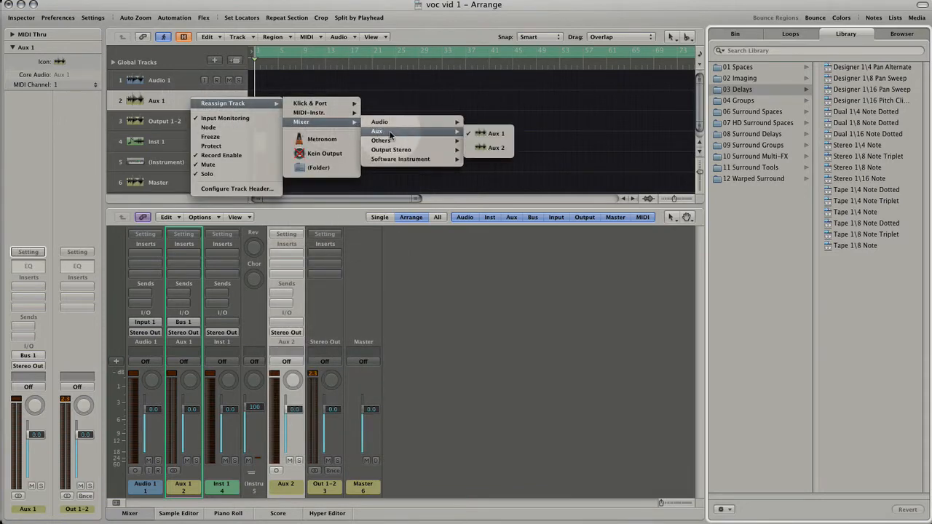
left_click(483, 107)
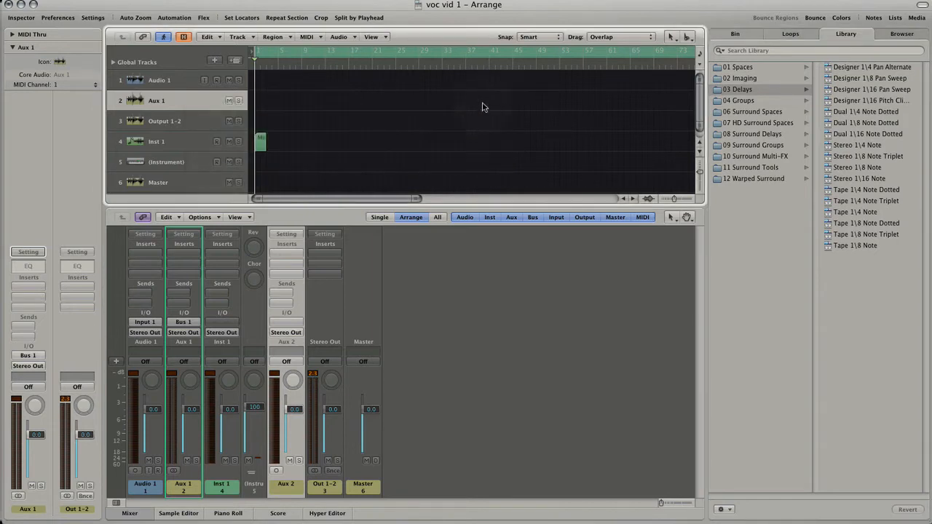
Examine the channel strip setting categories available for the Audio 1 track, including 01 Spaces
left_click(160, 80)
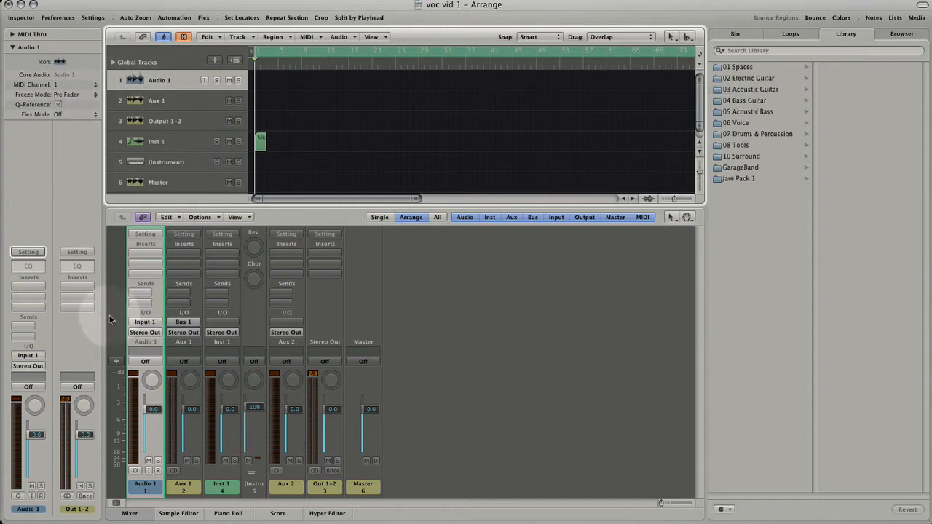
left_click(28, 252)
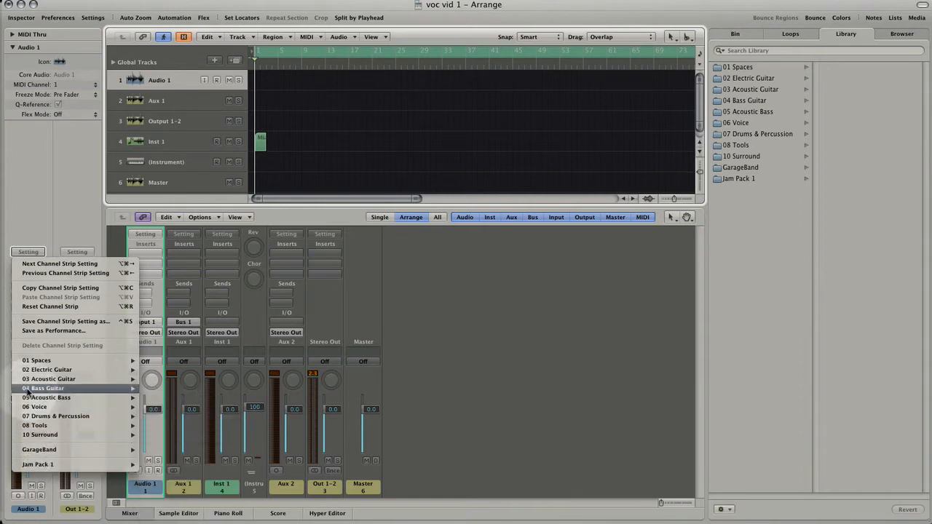
mouse_move(27, 380)
mouse_move(29, 363)
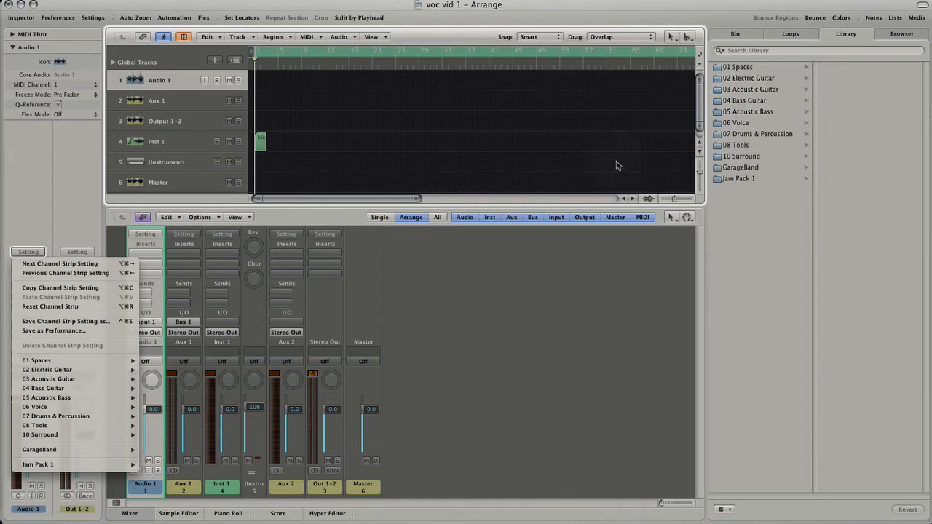
mouse_move(109, 360)
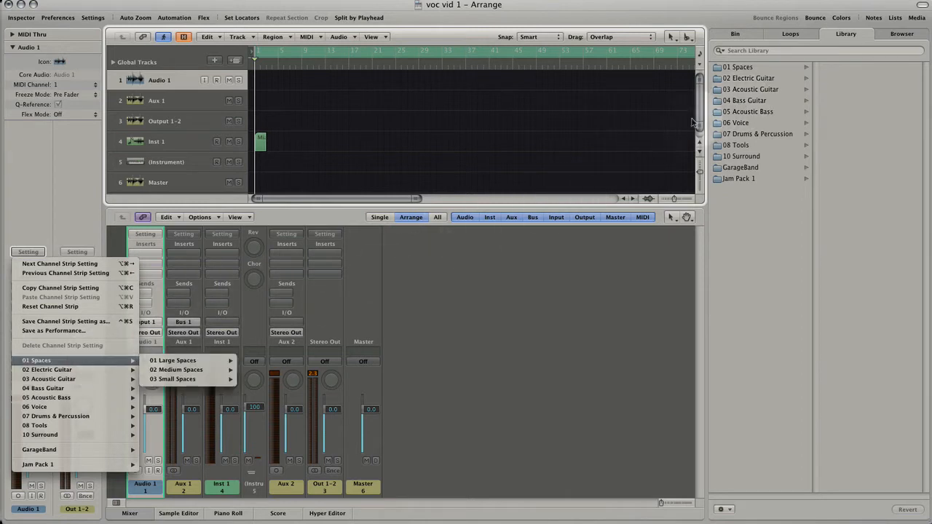
Try the Chamber setting from 01 Spaces, 02 Medium Spaces on the Audio 1 channel strip
left_click(751, 73)
left_click(749, 70)
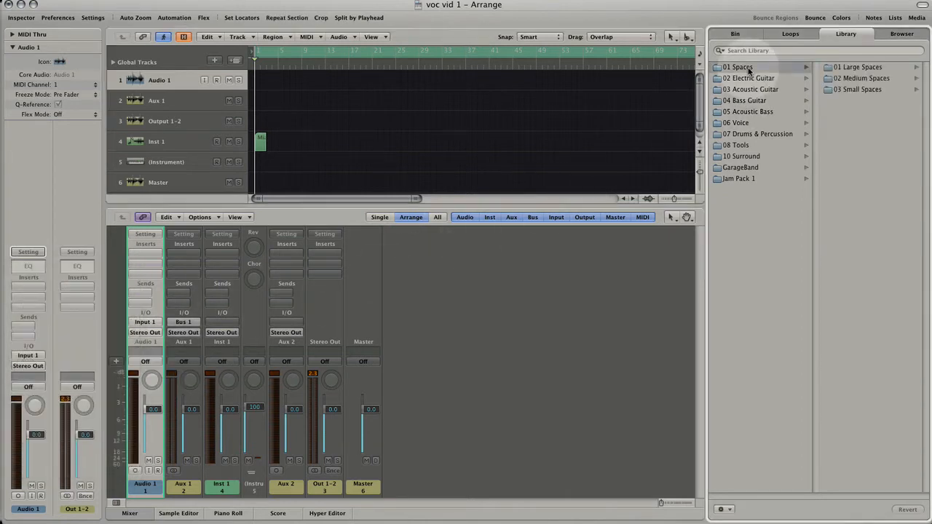
left_click(859, 78)
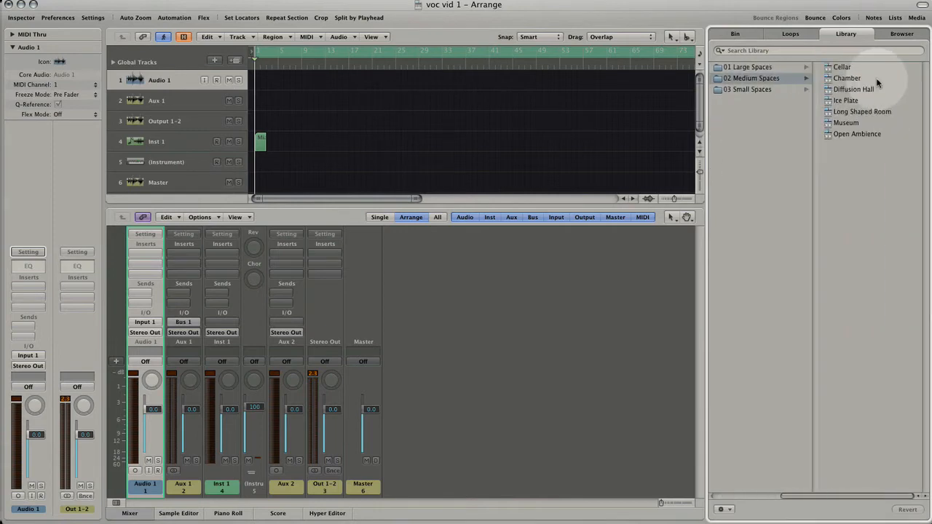
left_click(848, 79)
left_click(805, 90)
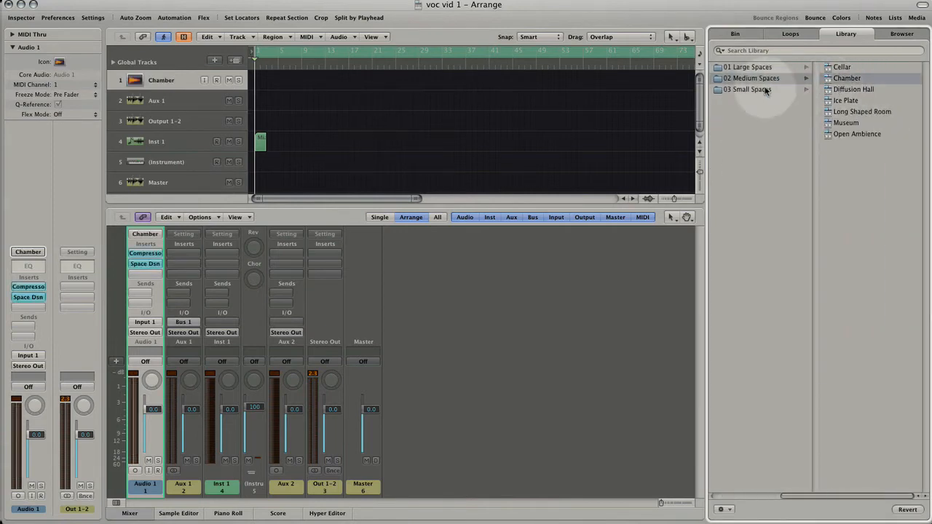
left_click(851, 112)
Load the Final Ballad Master Wide setting from 02 Mastering on Output 1-2 and reset the channel strip
left_click(166, 121)
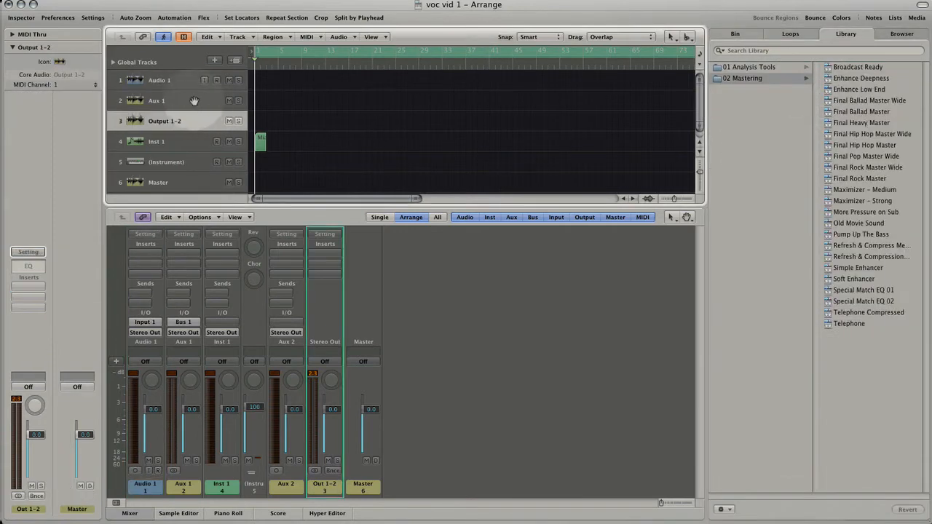
left_click(179, 100)
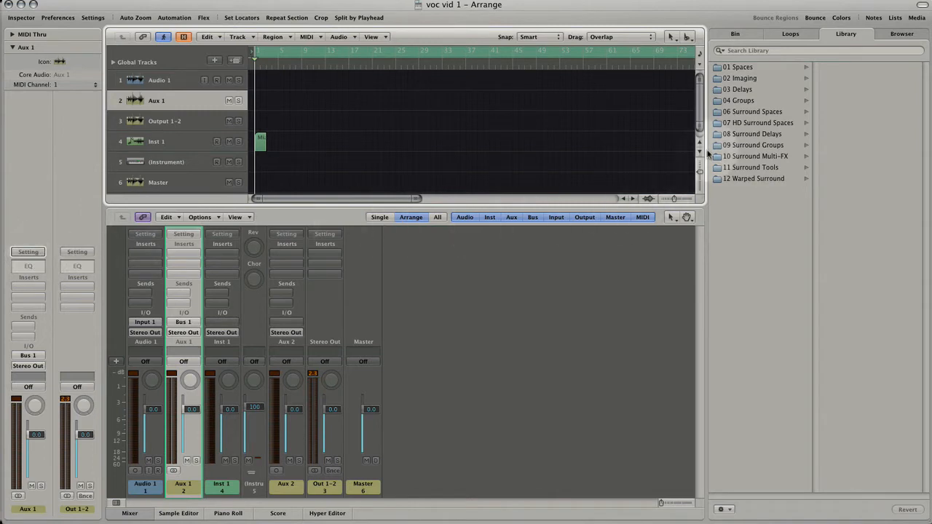
left_click(211, 123)
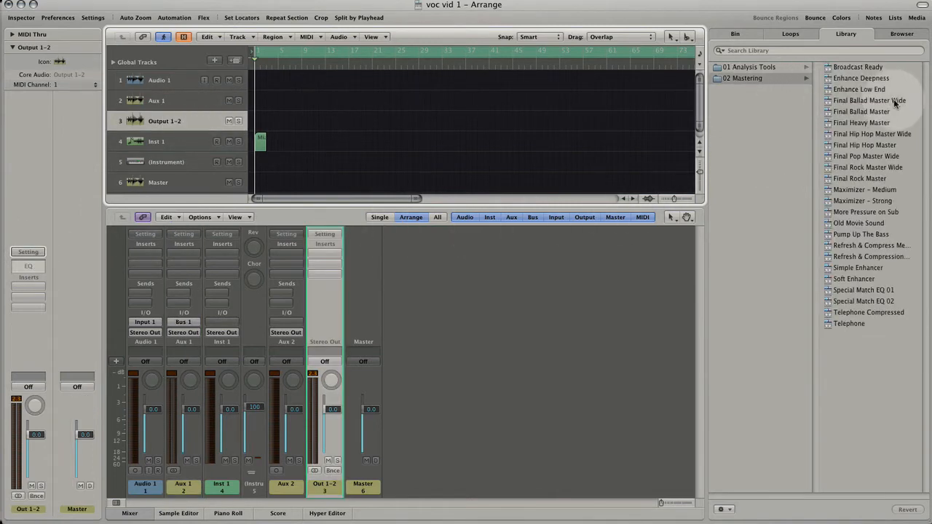
left_click(894, 102)
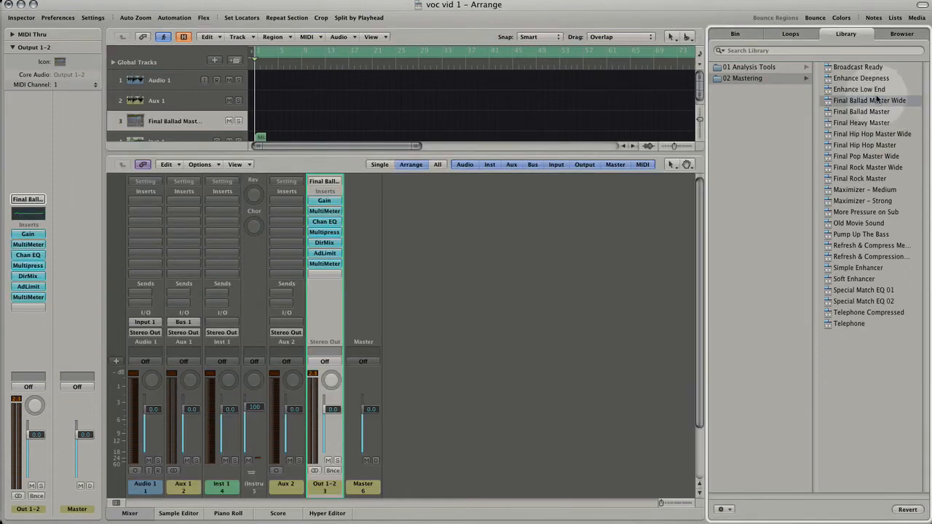
left_click(337, 212)
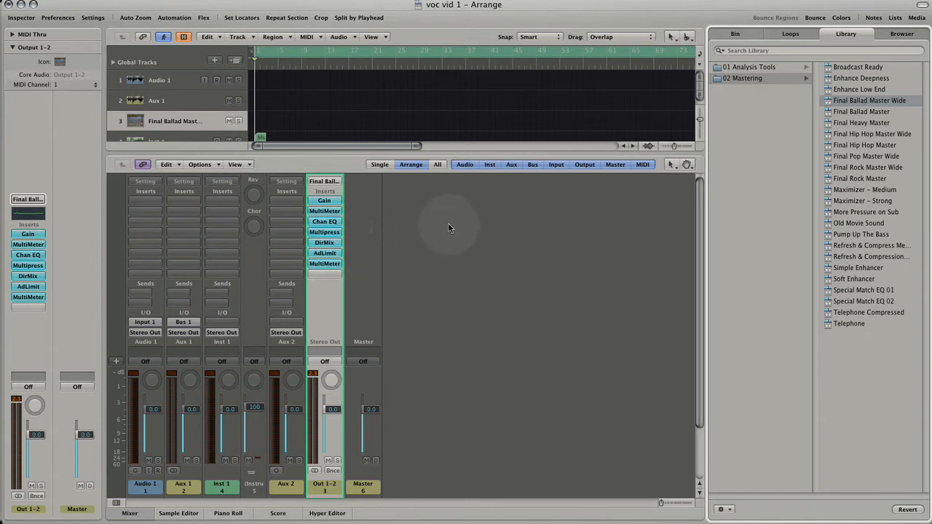
left_click(37, 202)
left_click(48, 274)
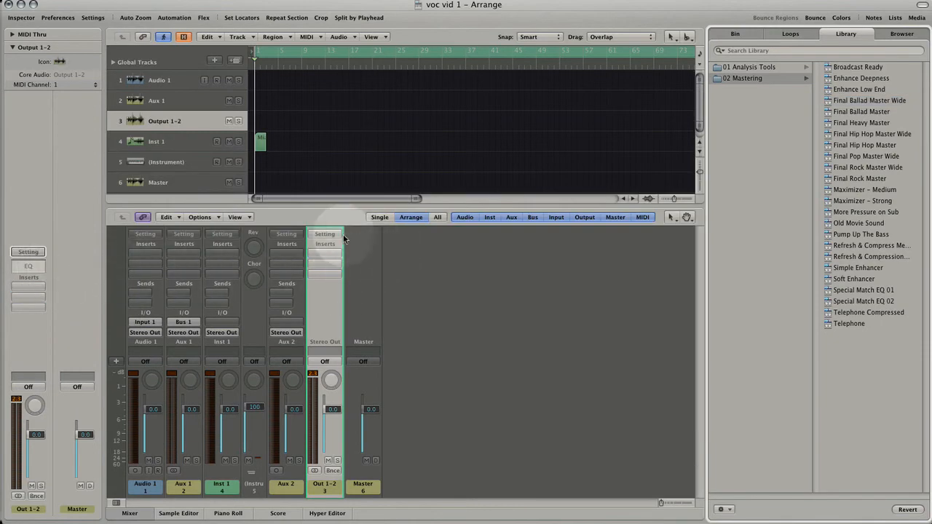
Insert the stereo Amp Designer plug-in in the first insert slot of the Output 1-2 channel strip
left_click(322, 253)
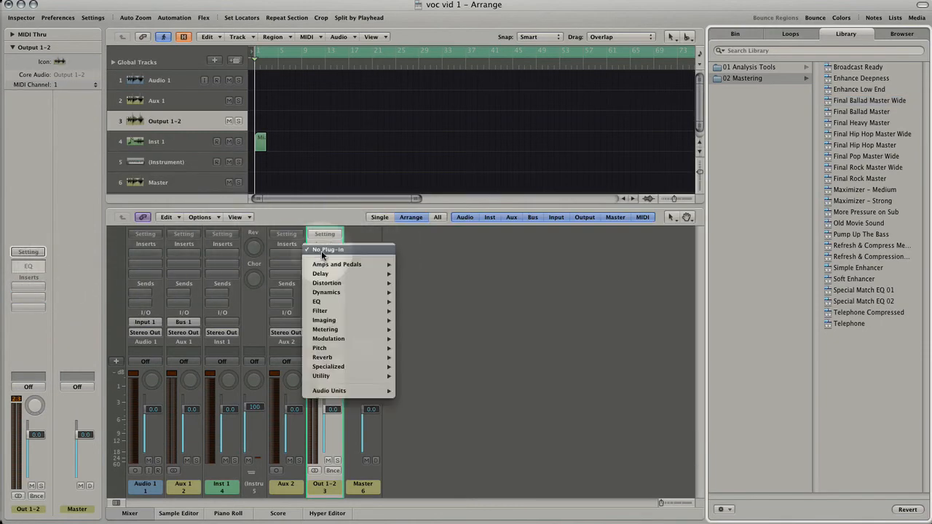
mouse_move(321, 265)
mouse_move(407, 263)
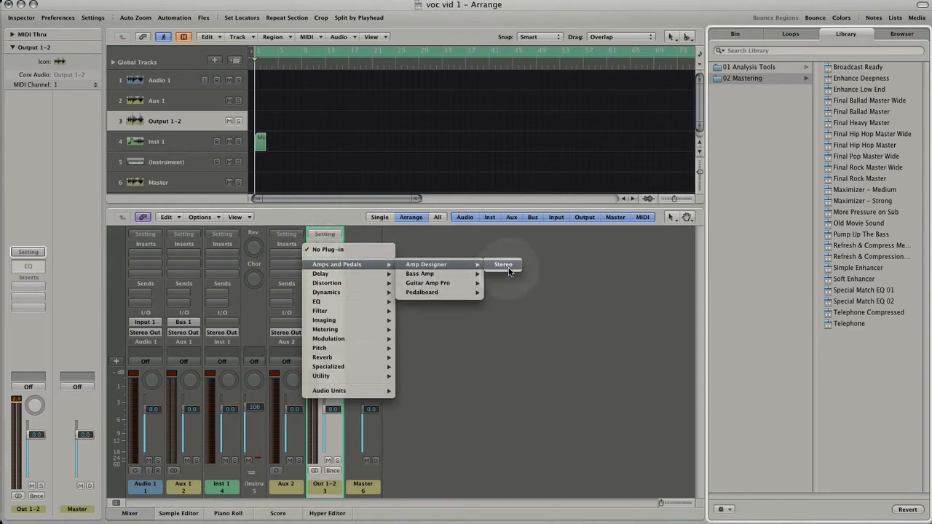
left_click(500, 267)
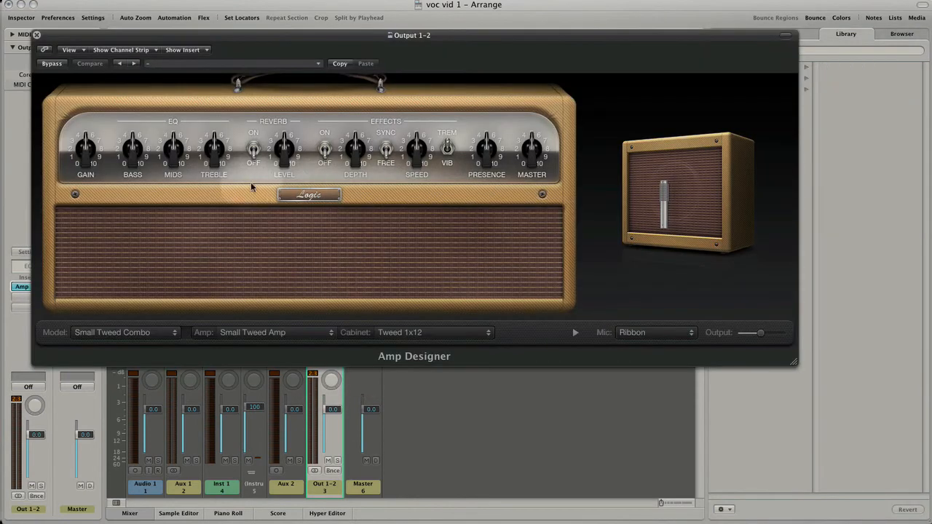
Insert the stereo Channel EQ plug-in in the second insert slot of the Output 1-2 channel strip
left_click(36, 34)
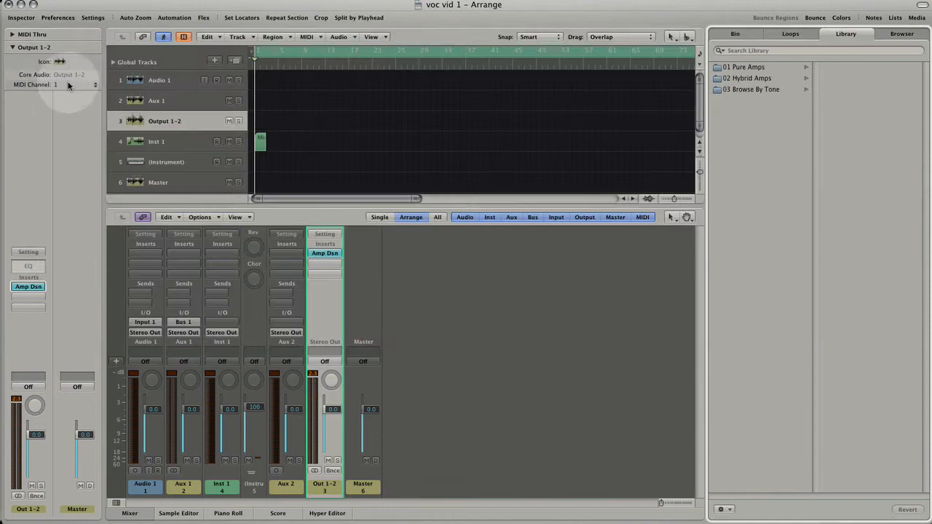
left_click(328, 262)
mouse_move(348, 311)
mouse_move(429, 311)
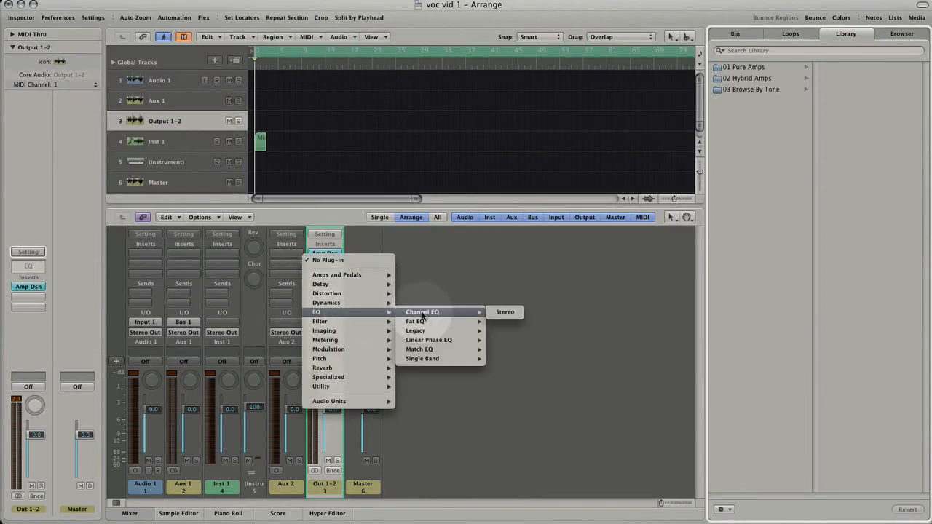
left_click(505, 313)
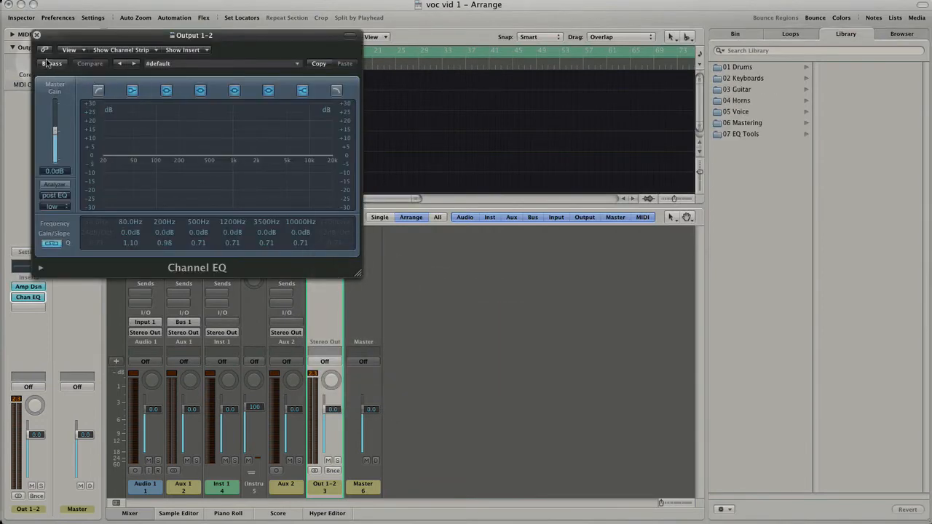
left_click(37, 35)
Insert the Delay Designer plug-in in the third insert slot of Output 1-2, and reset the channel strip
left_click(326, 273)
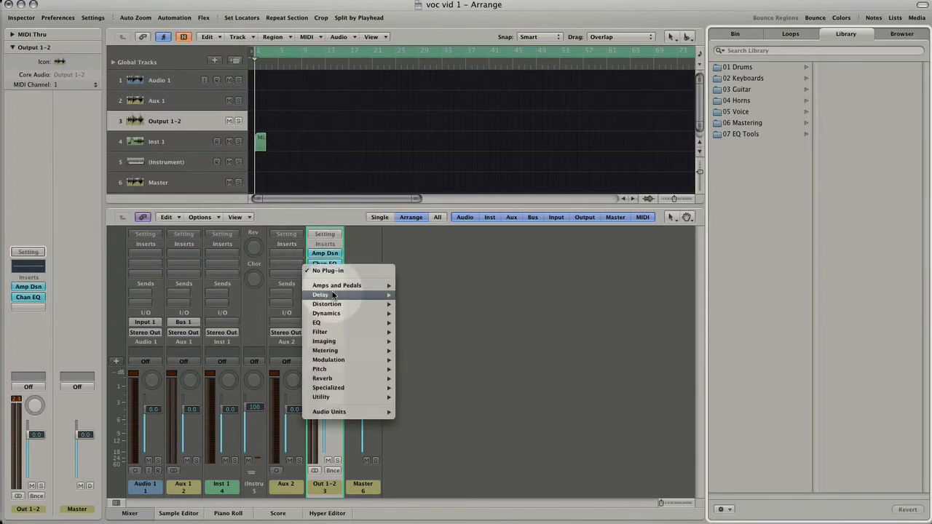
mouse_move(364, 294)
left_click(416, 294)
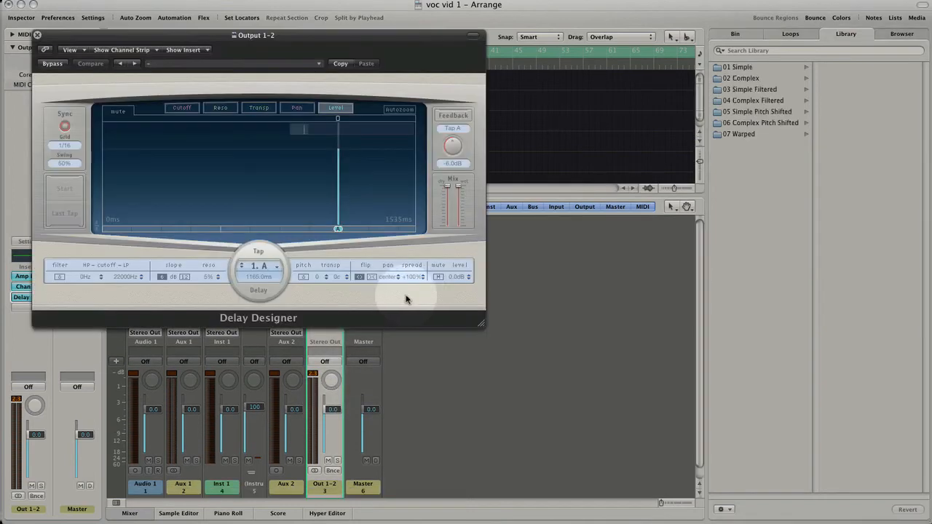
left_click(38, 34)
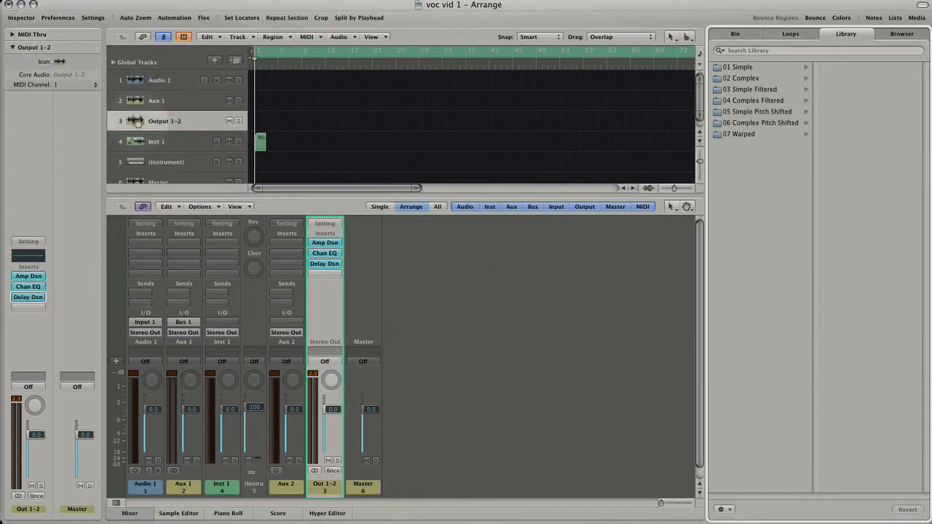
left_click(320, 223)
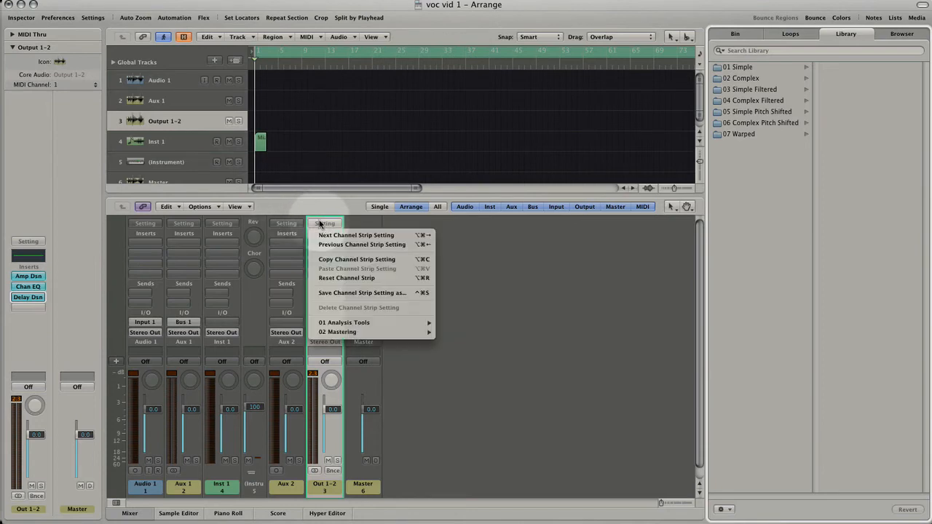
left_click(368, 279)
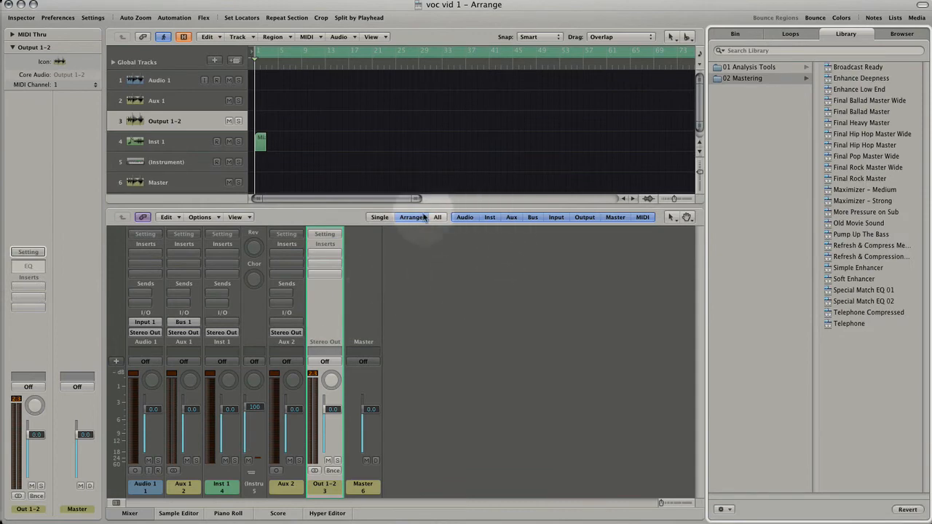
Select the (Instrument) track and reassign it to (Mapped Instr.), followed by Channel 2 of (Multi Instr.)
left_click(245, 487)
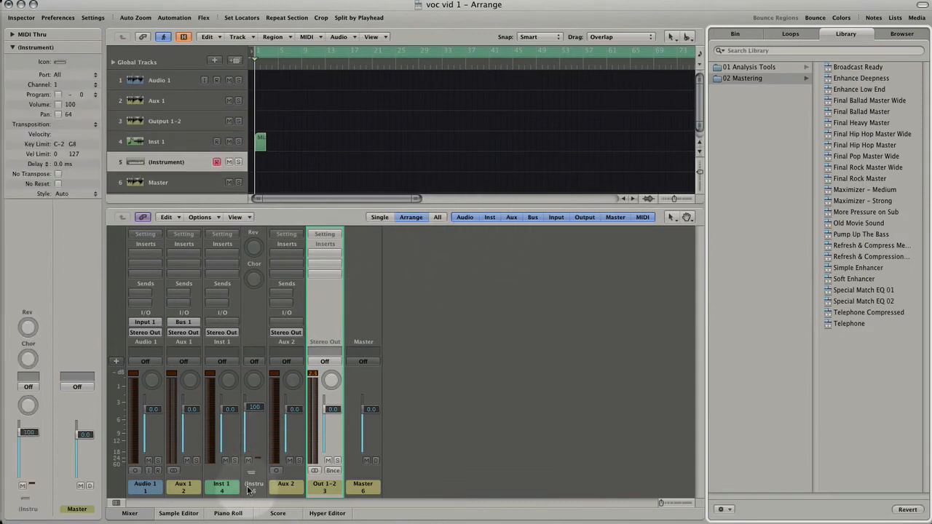
left_click(365, 488)
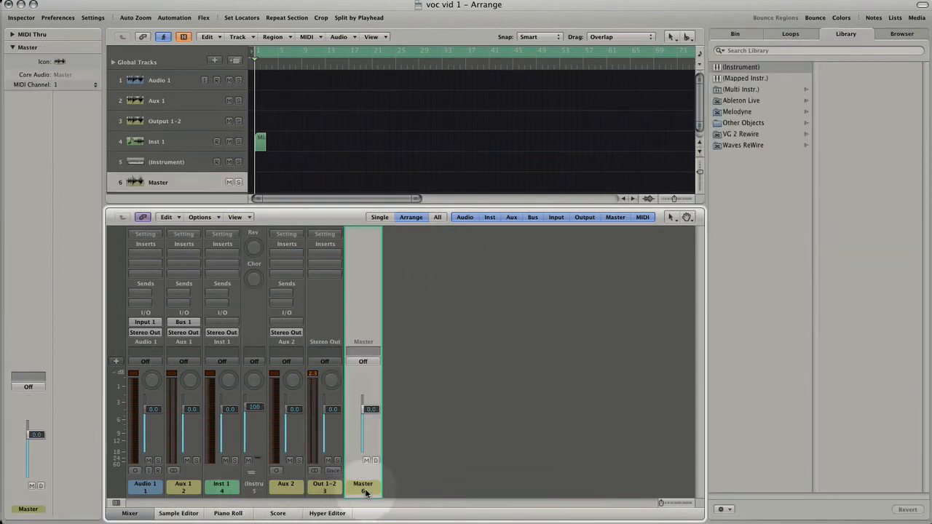
left_click(260, 487)
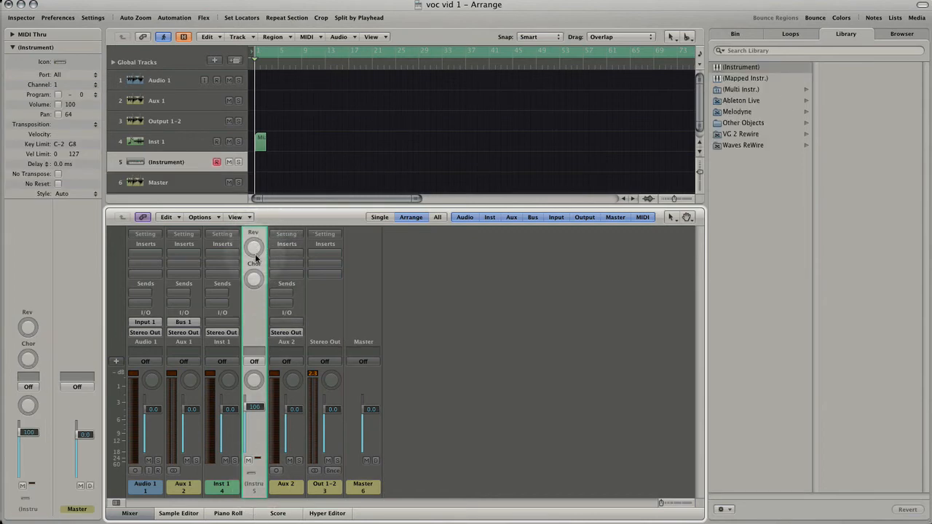
left_click(744, 78)
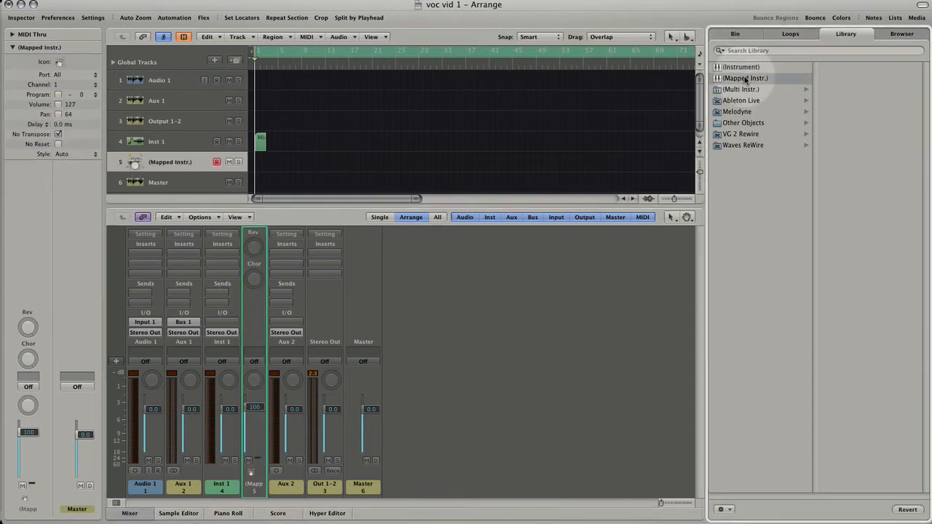
left_click(746, 89)
left_click(847, 78)
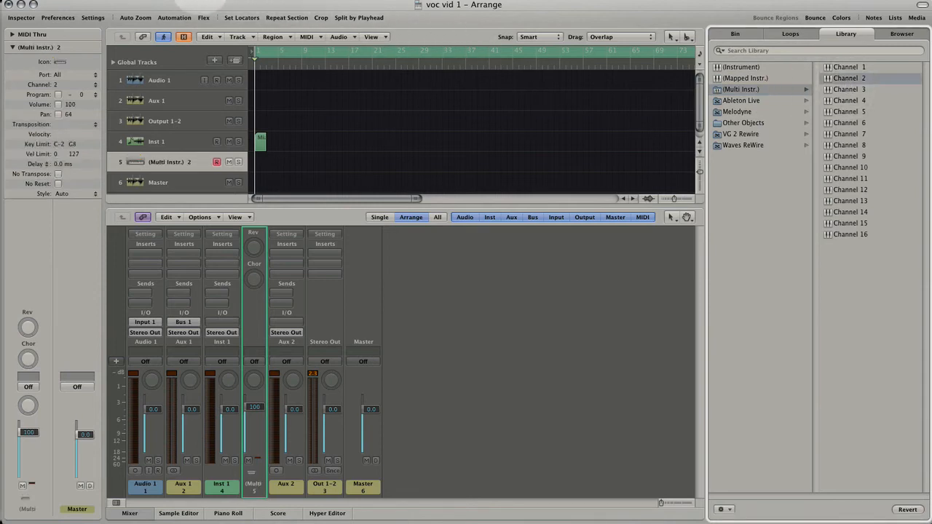
Show the Environment window while reassigning track 5 to (Mapped Instr.) and to Channel 6 of (Multi Instr.)
left_click(196, 1)
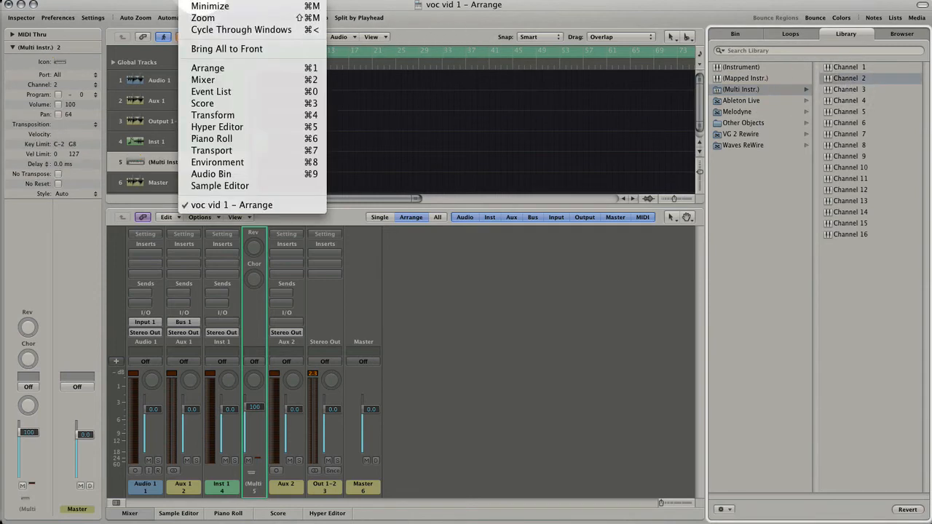
left_click(217, 163)
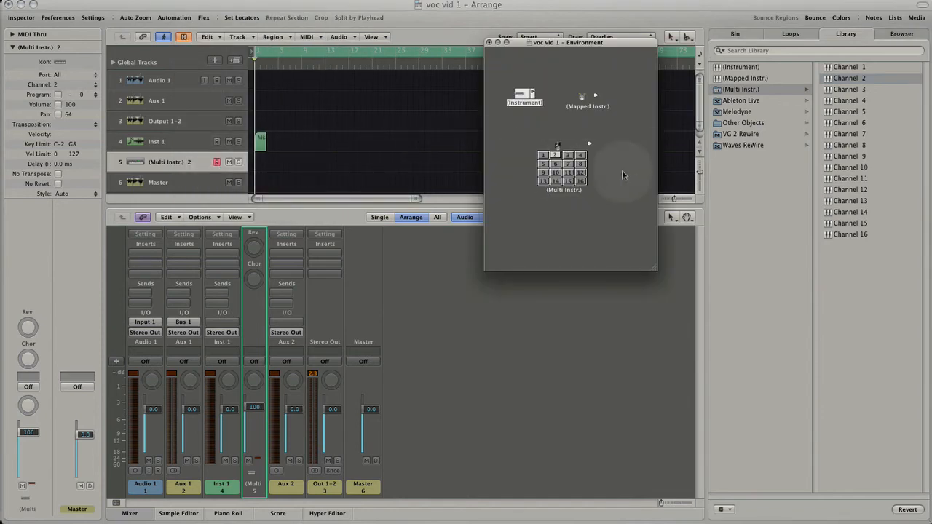
left_click(731, 67)
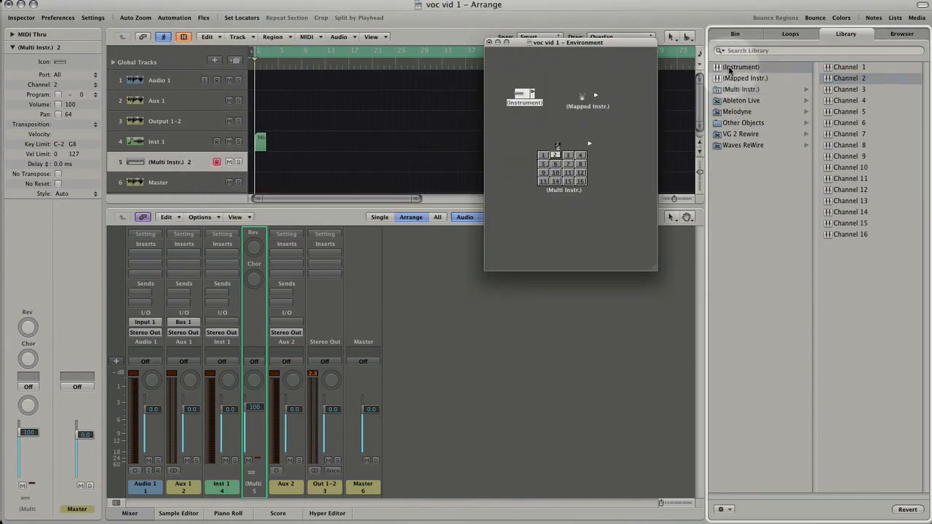
left_click(754, 79)
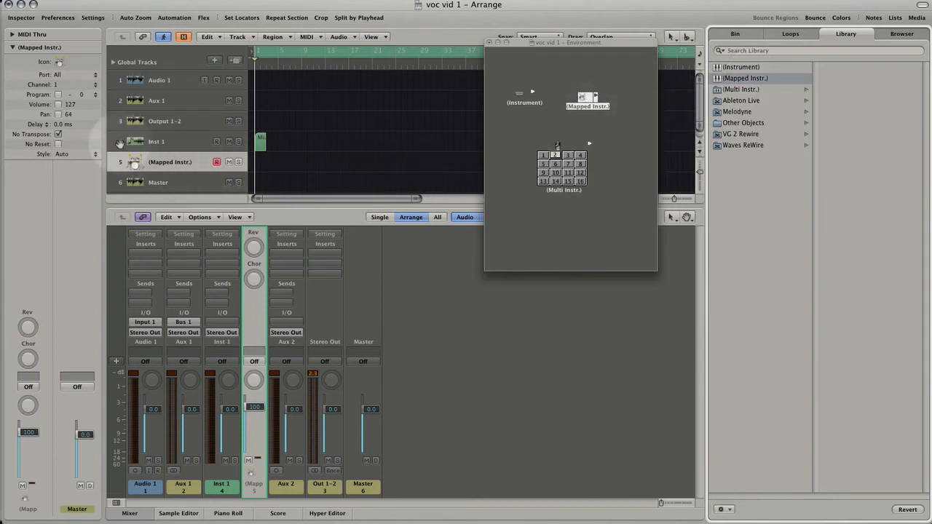
left_click(771, 88)
left_click(844, 79)
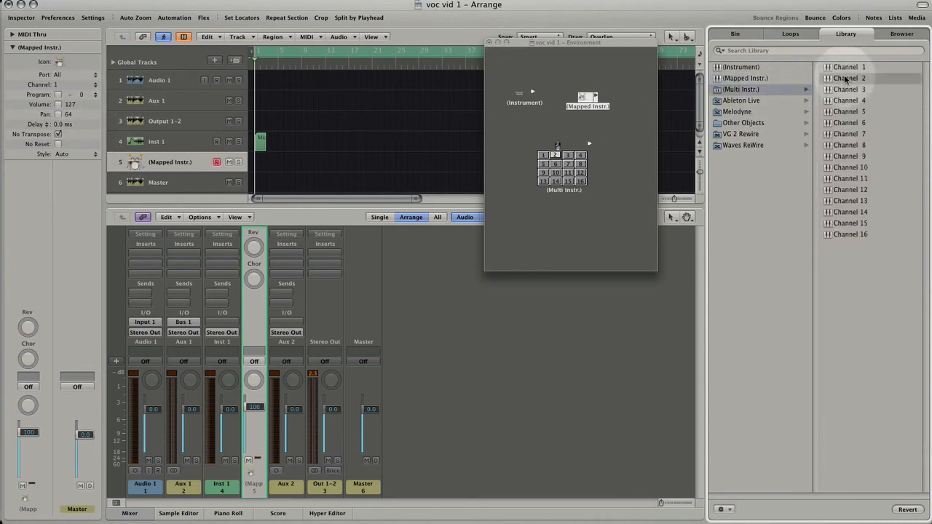
left_click(854, 124)
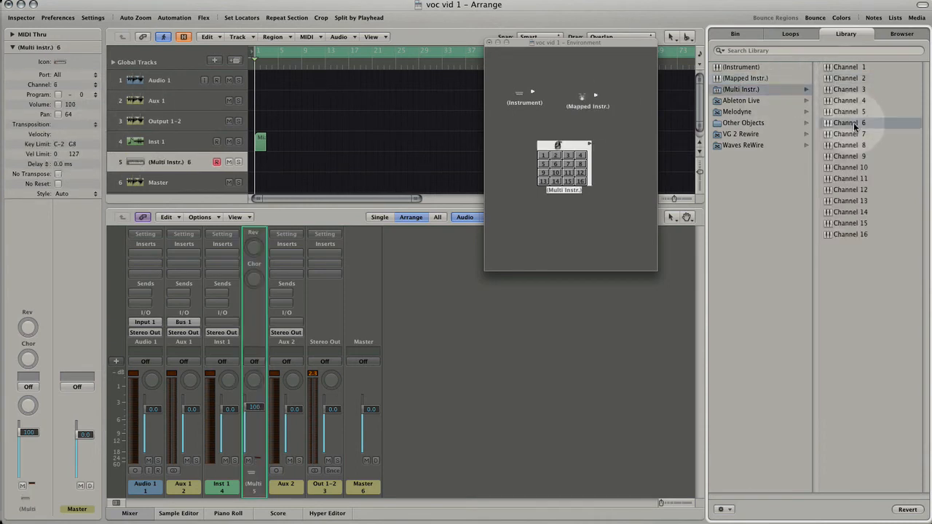
Assign the Metronom object from Other Objects to track 5 and close the Environment window
left_click(757, 122)
left_click(848, 67)
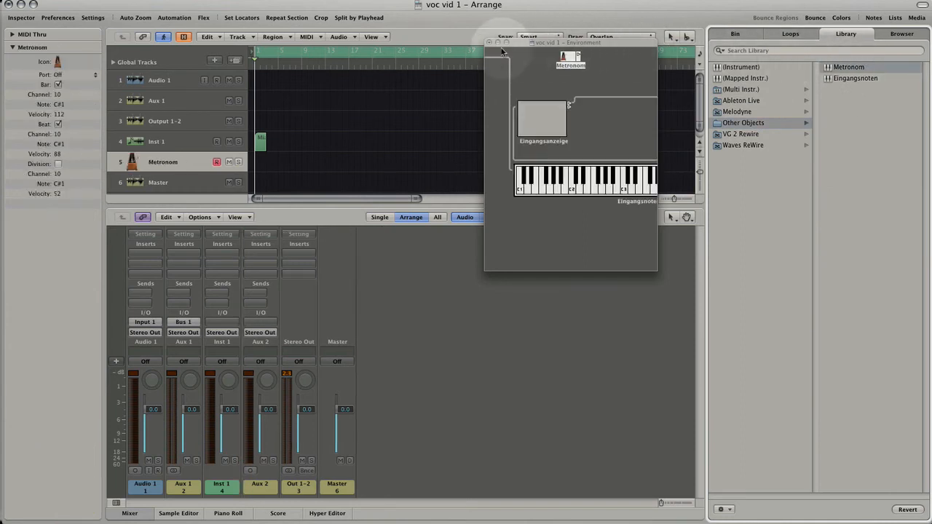
left_click(165, 161)
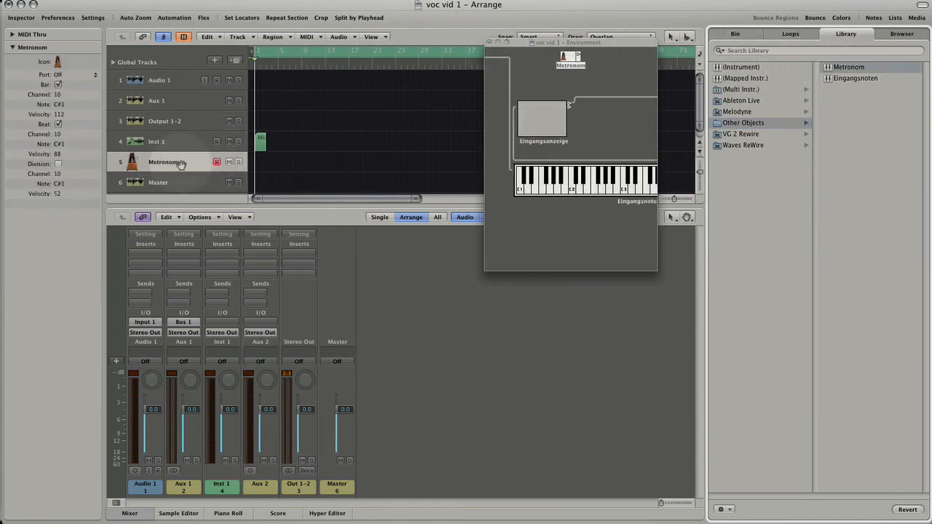
left_click(488, 42)
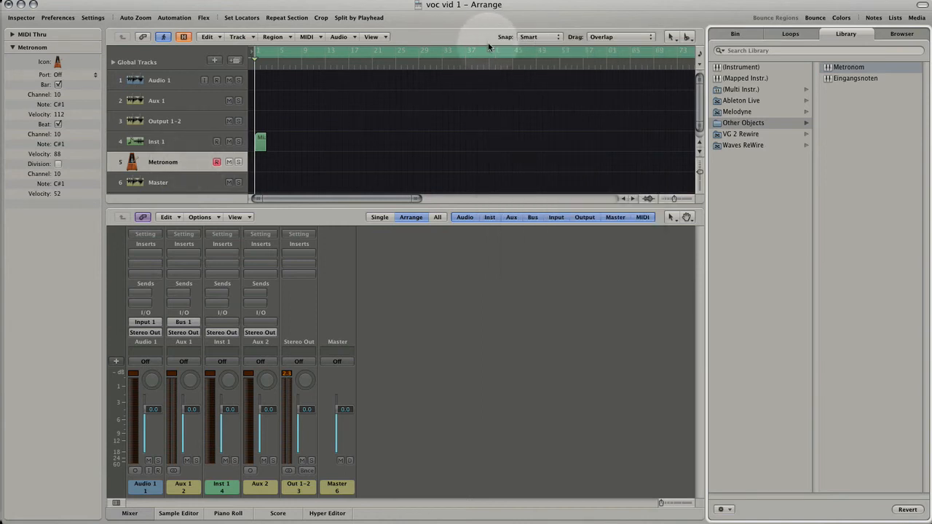
Load the For Music 01 setting from 02 Multiband Compression on the Master track
left_click(167, 182)
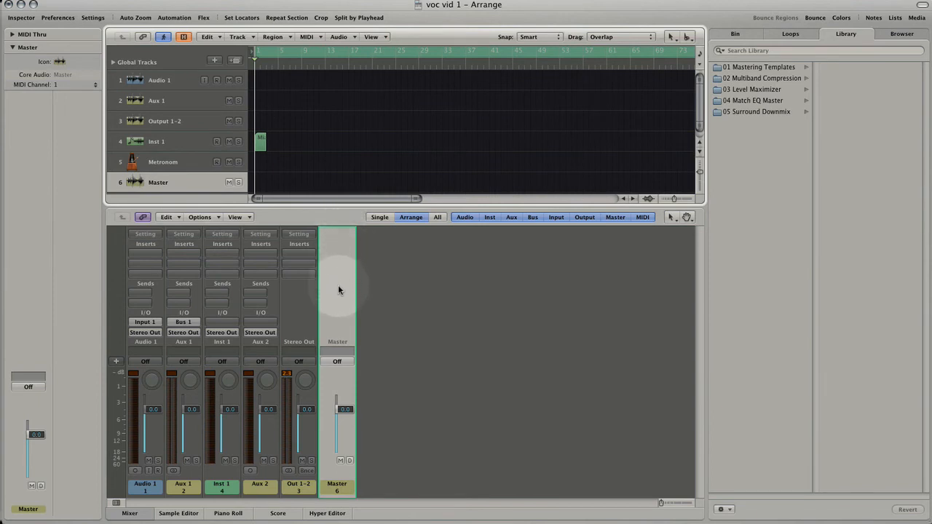
left_click(772, 78)
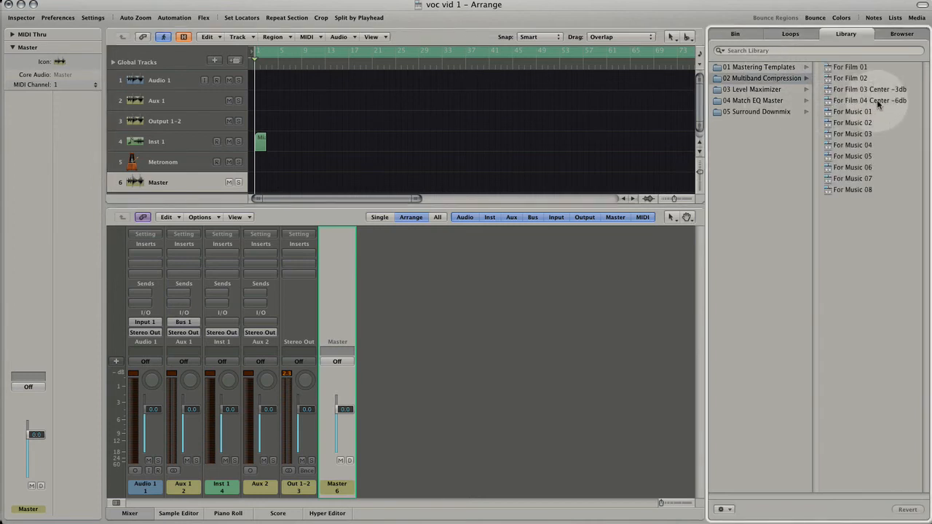
left_click(866, 113)
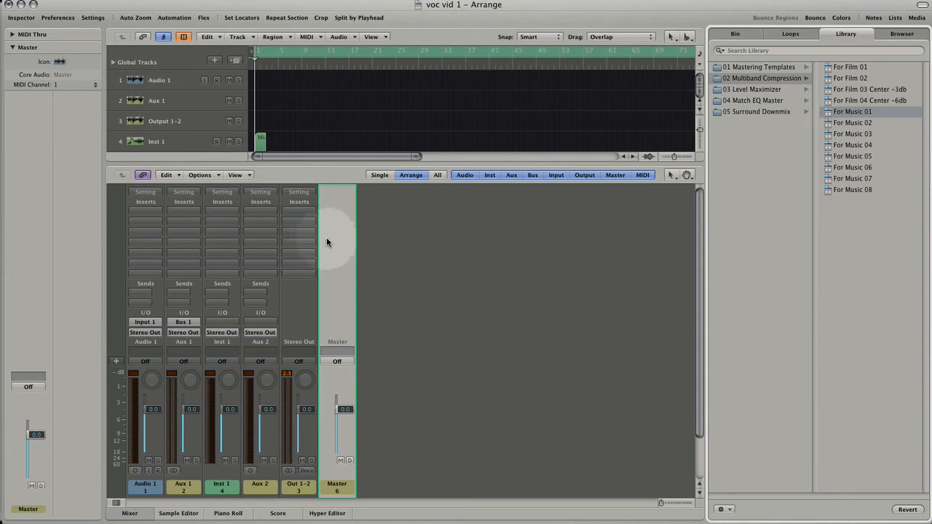
Set the Audio 1 channel's output to Surround and check the loaded setting on the Master channel strip
left_click(152, 333)
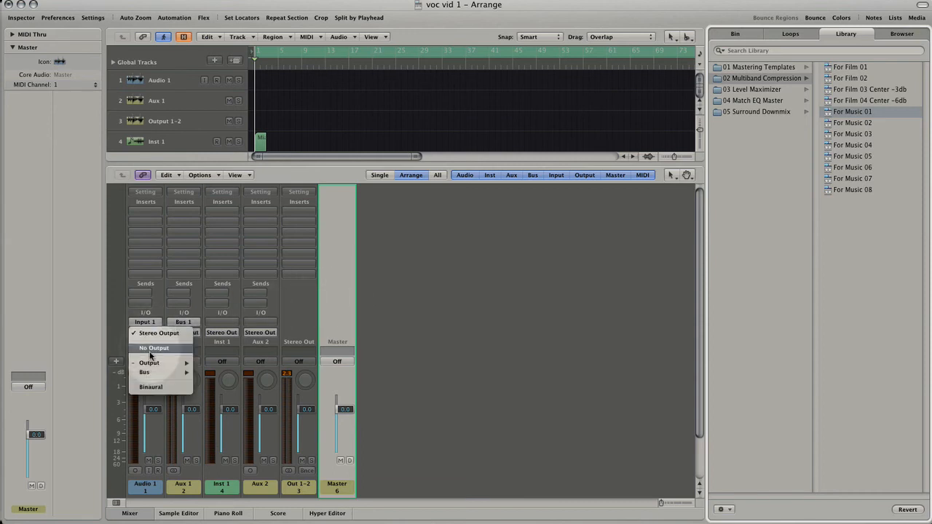
mouse_move(150, 364)
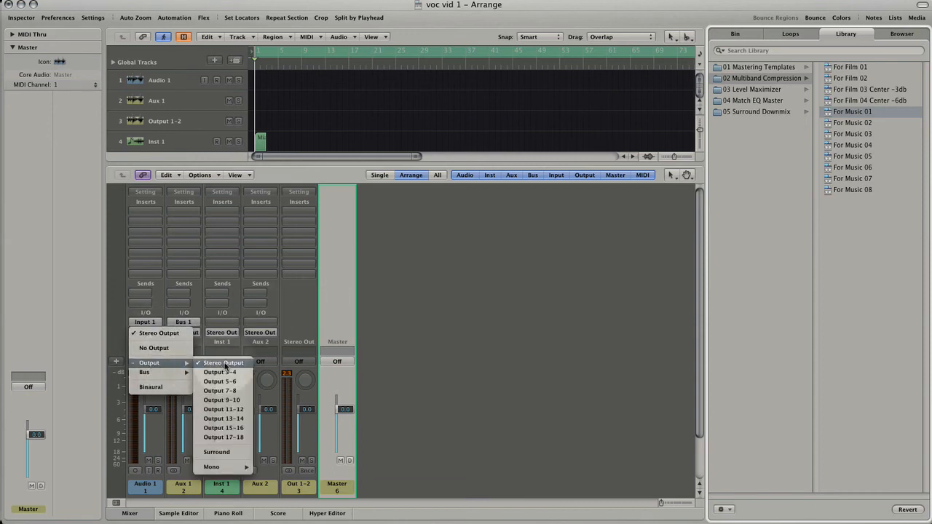
left_click(222, 451)
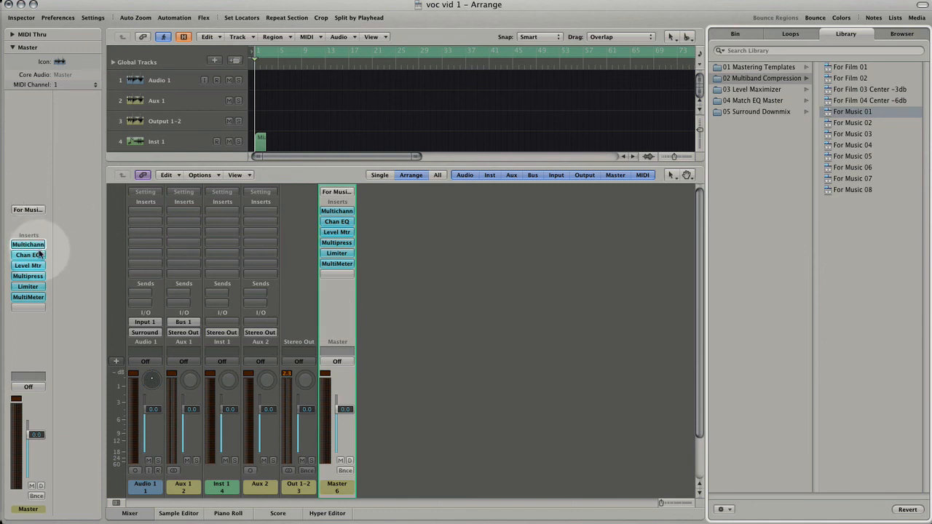
left_click(39, 210)
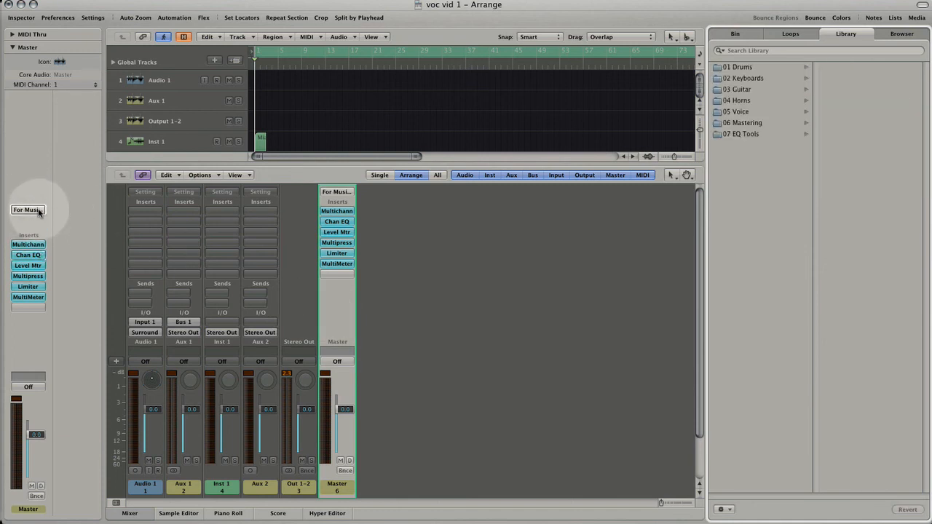
Set the Audio 1 channel's output back to Stereo Output
left_click(292, 274)
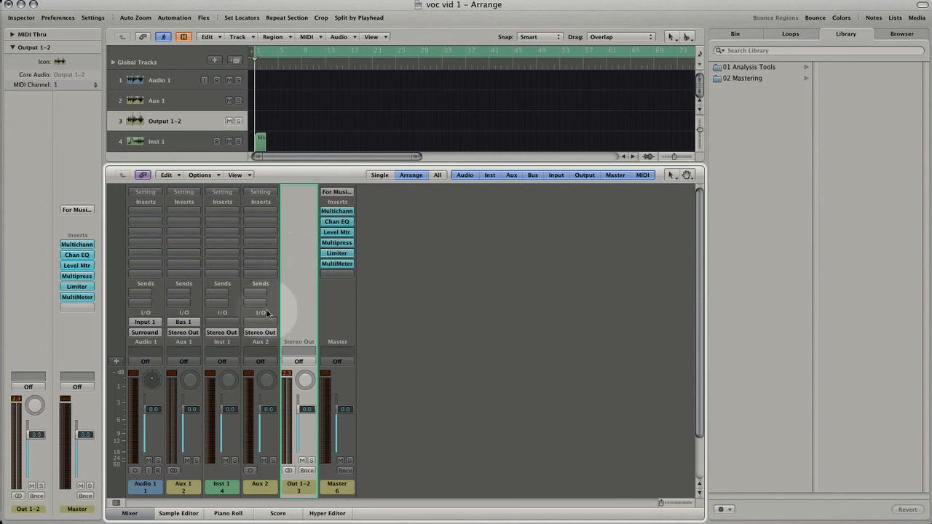
left_click(151, 333)
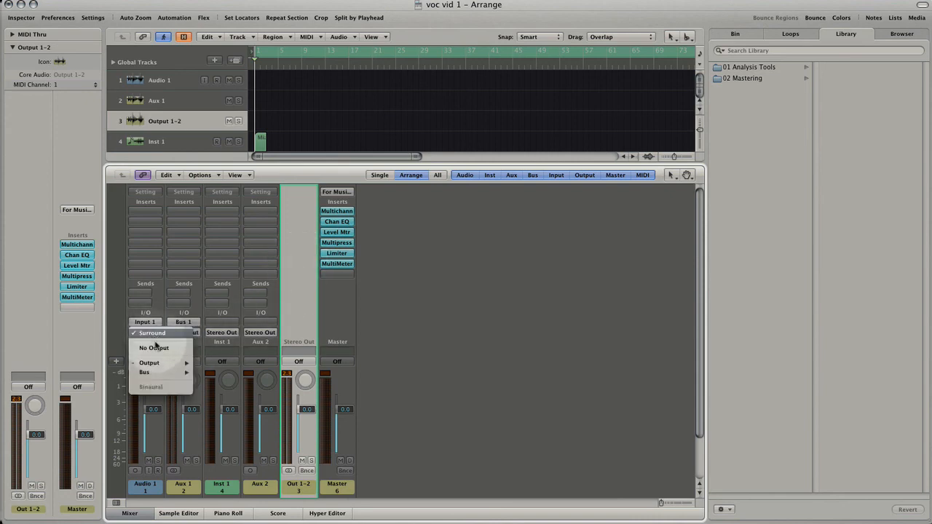
mouse_move(165, 366)
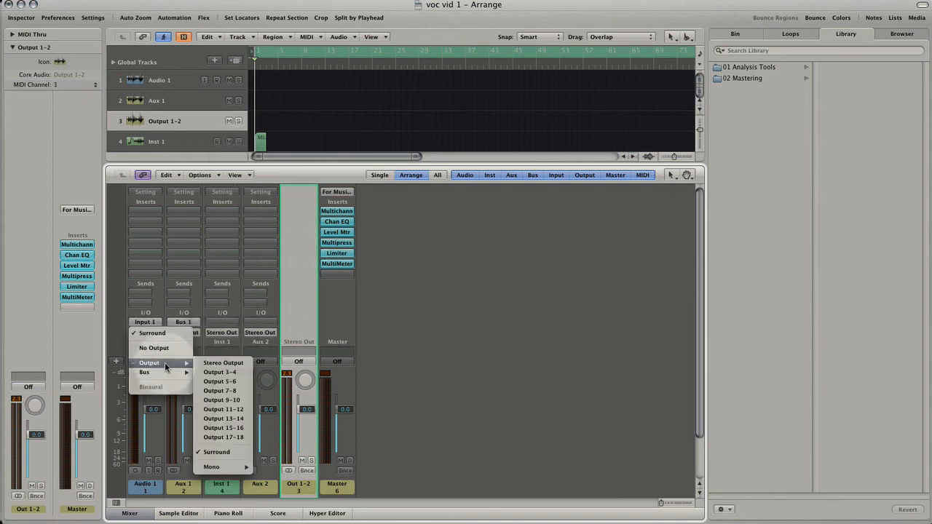
left_click(215, 363)
Compare the Master and Output 1-2 channel strips, and view the 02 Mastering settings offered for Output 1-2
left_click(332, 301)
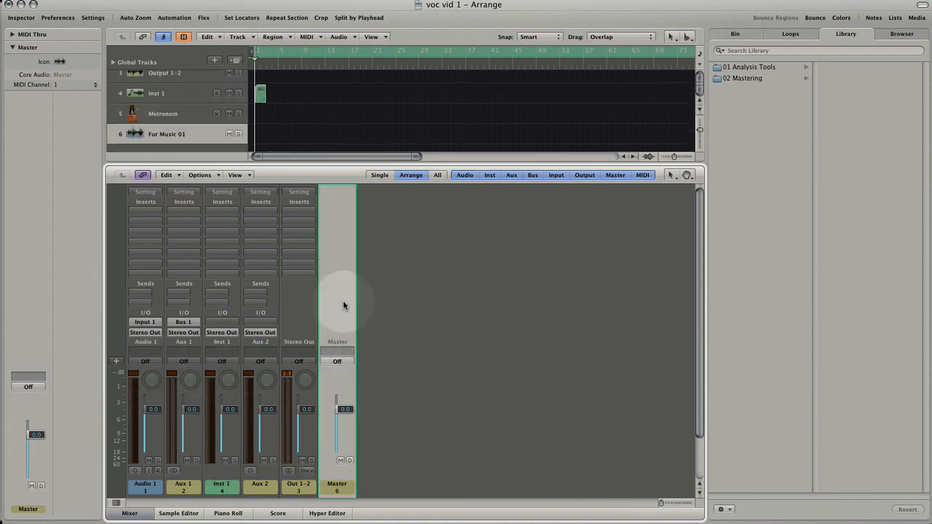
left_click(313, 306)
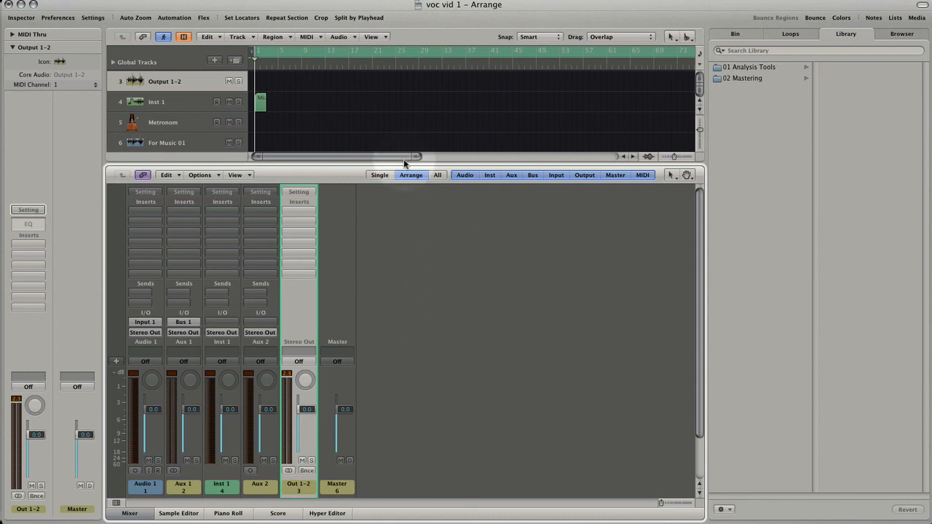
left_click(377, 140)
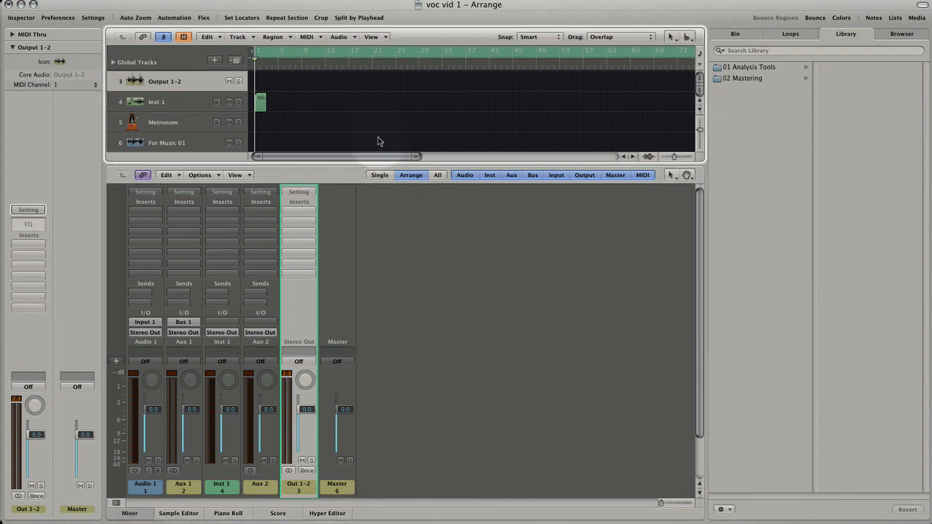
left_click(757, 79)
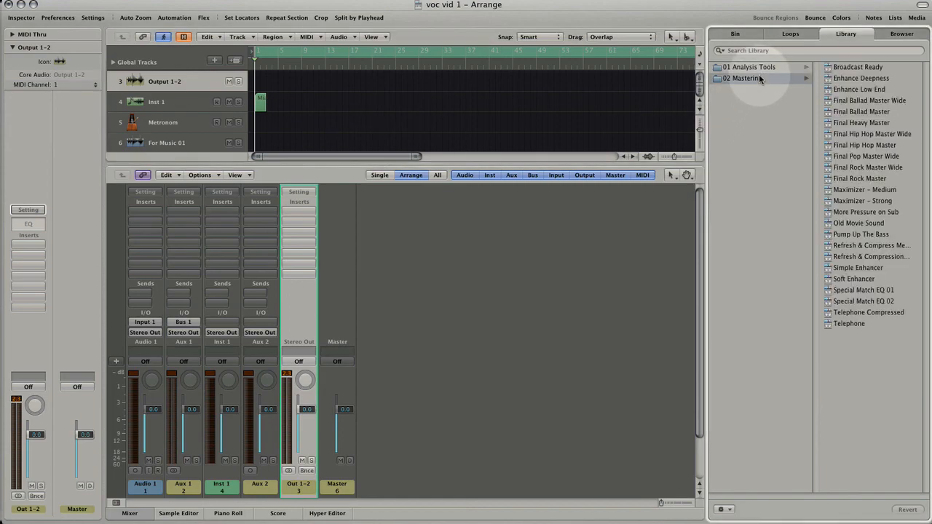